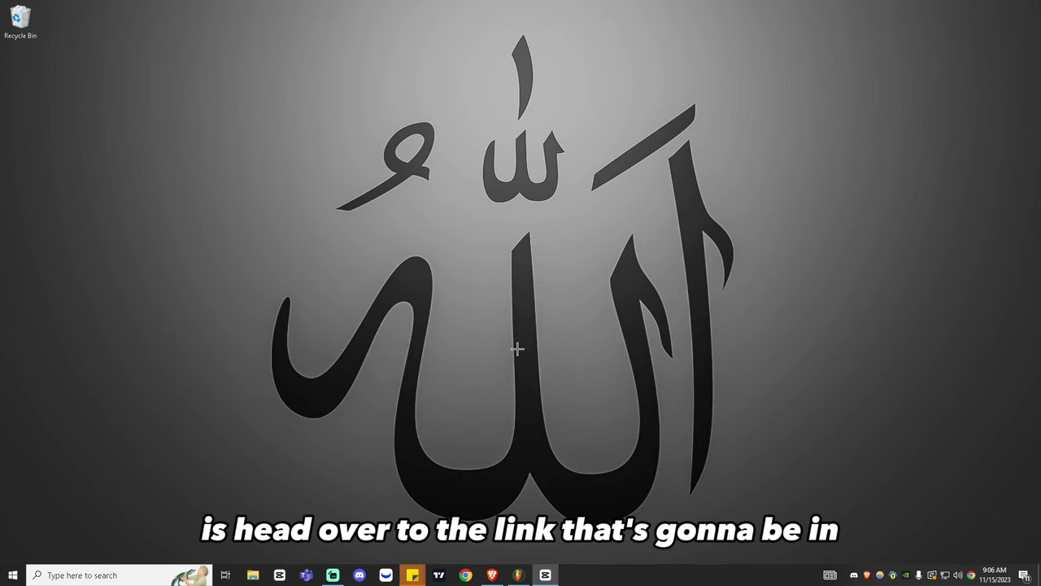
# - Save Rethink Solutions Fortnite OG FPS Pack.rar from Drive to the Desktop and open it in WinRAR
pyautogui.click(491, 575)
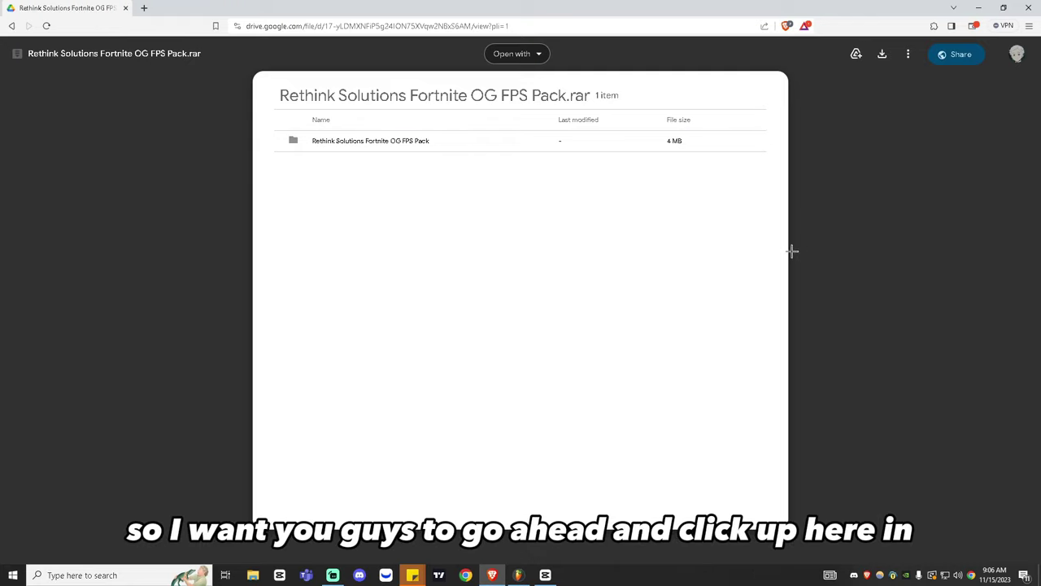
pyautogui.click(879, 63)
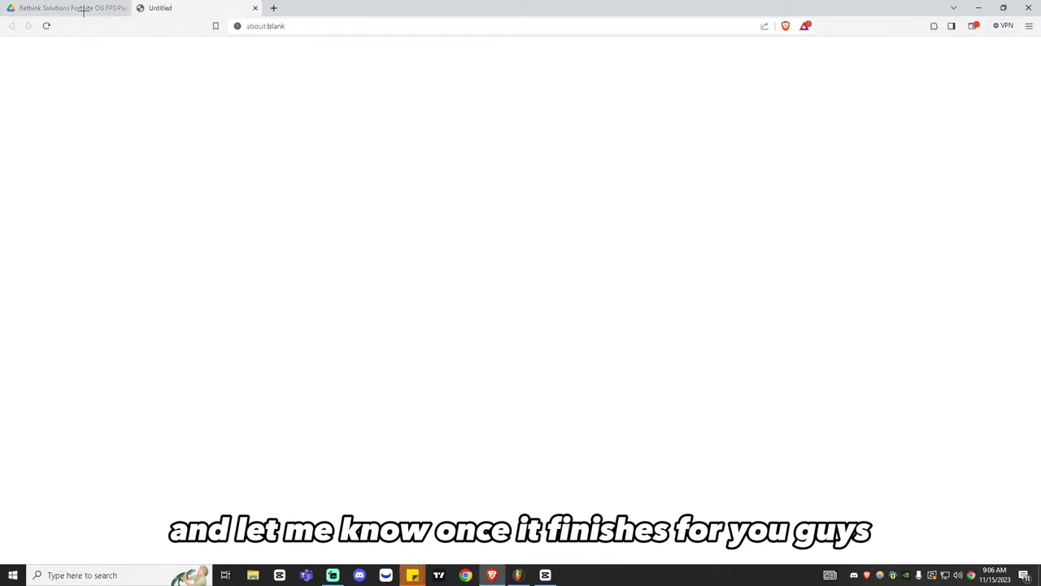
pyautogui.scroll(1, 272, 172)
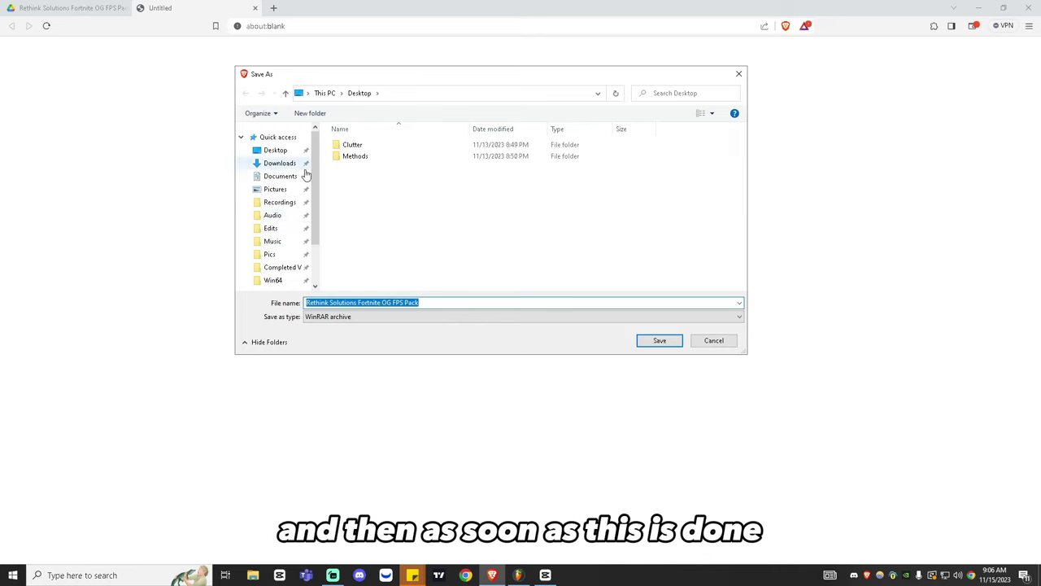
pyautogui.click(265, 155)
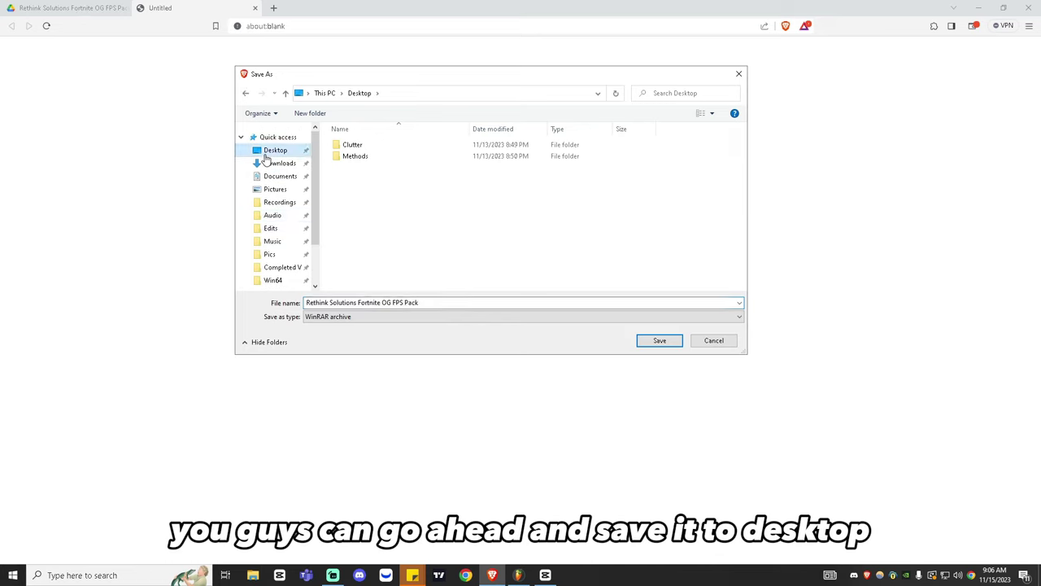
pyautogui.click(650, 340)
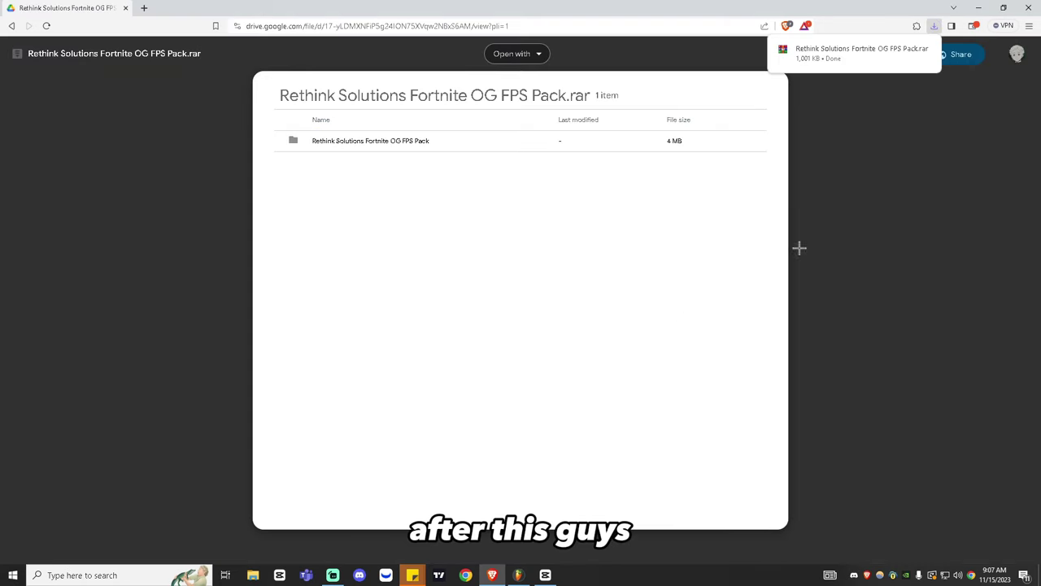
pyautogui.moveTo(822, 54)
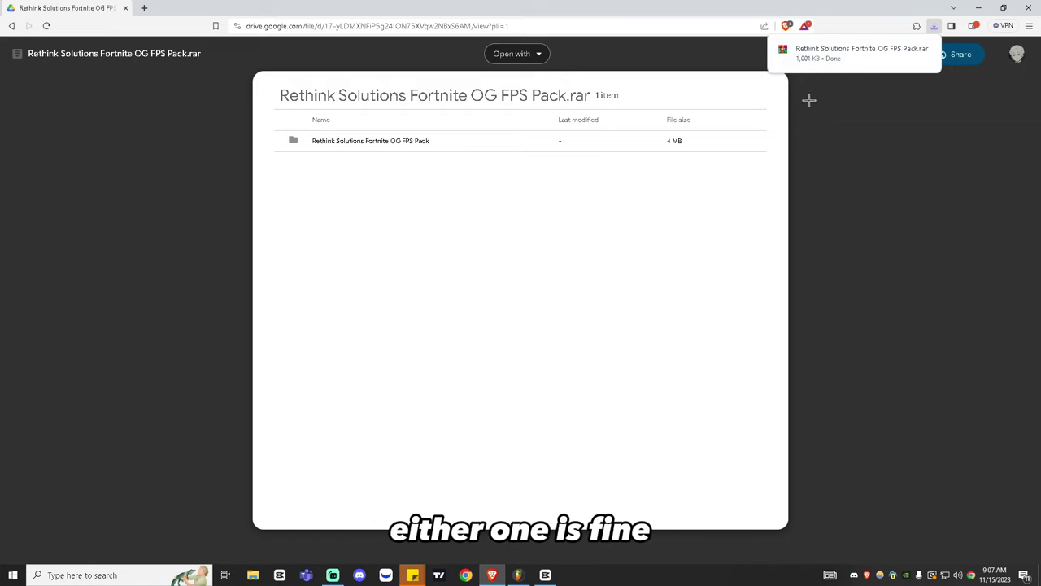
pyautogui.click(820, 59)
# - Reveal the desktop and keep a single WinRAR window showing the downloaded archive
pyautogui.click(978, 7)
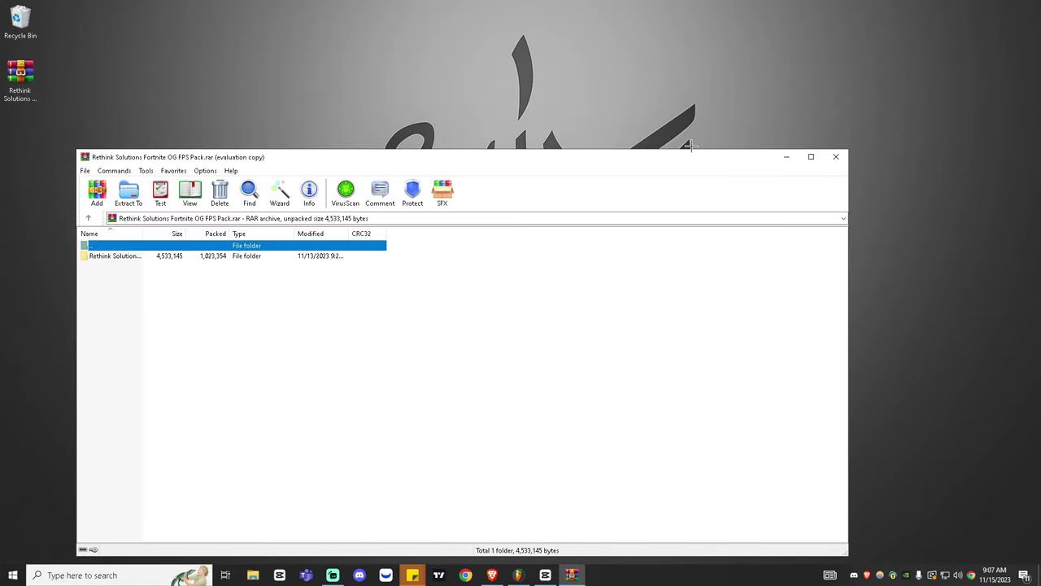
pyautogui.moveTo(640, 160); pyautogui.dragTo(806, 119)
pyautogui.doubleClick(46, 95)
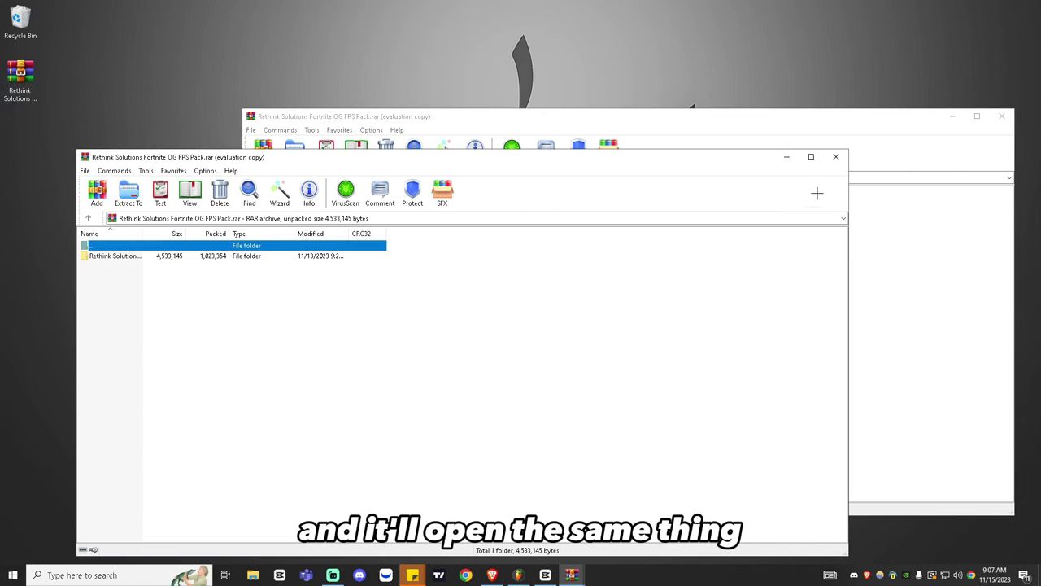
pyautogui.click(835, 156)
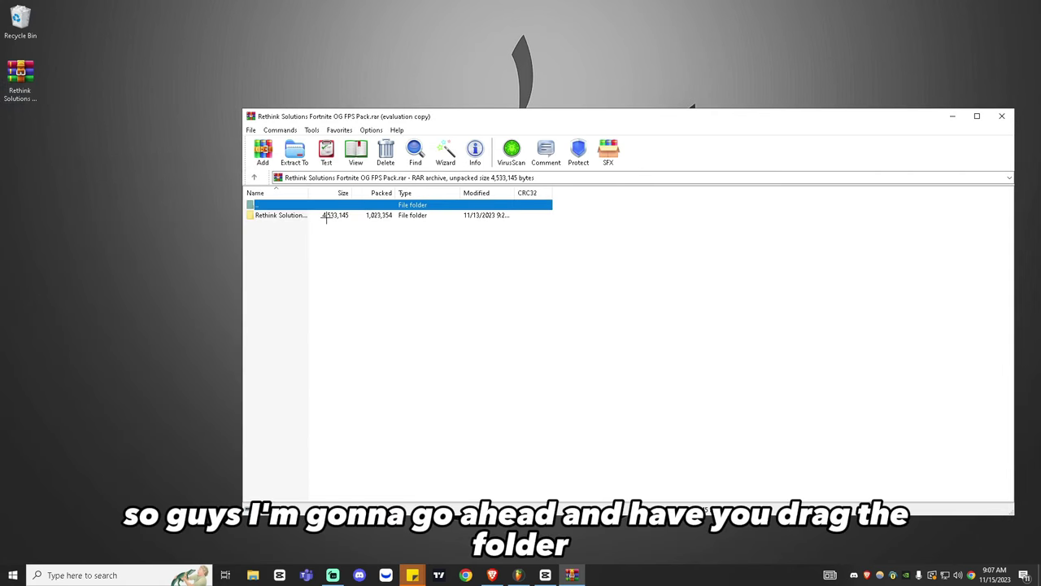
# - Extract the pack folder onto the desktop, close WinRAR, and place the folder near the centre
pyautogui.moveTo(326, 216); pyautogui.dragTo(217, 226)
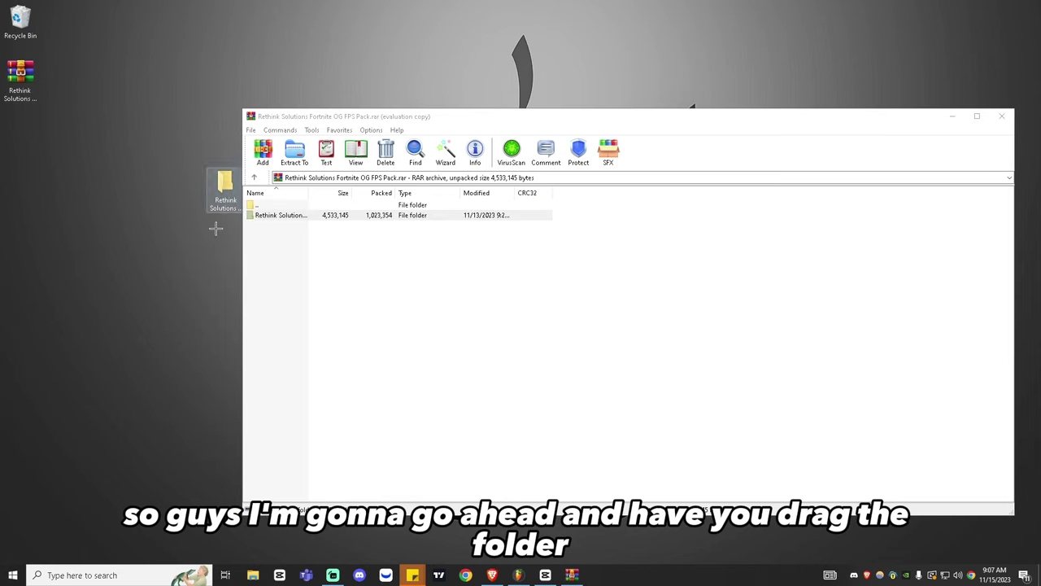
pyautogui.click(568, 128)
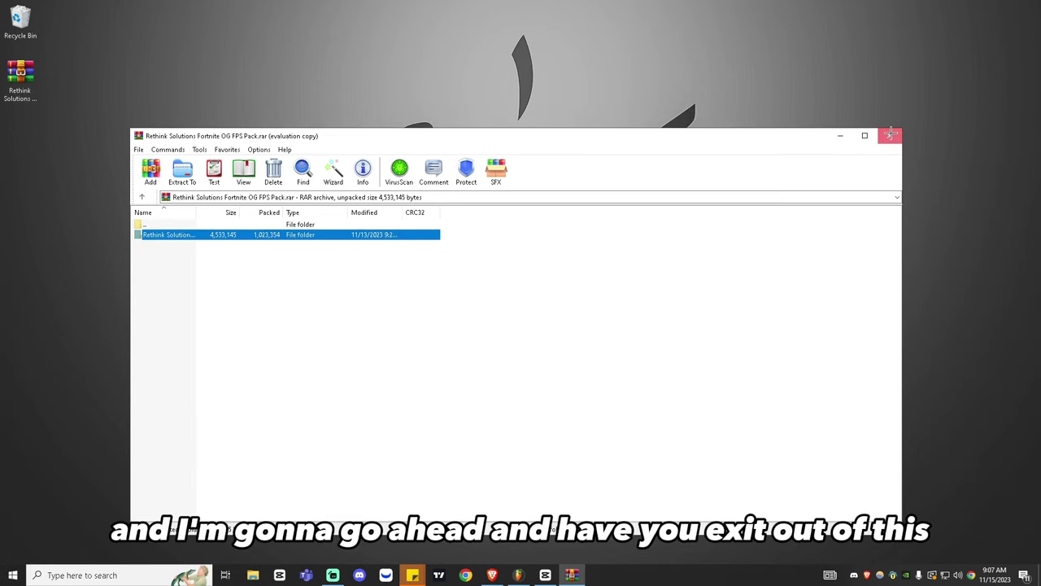
pyautogui.hotkey('alt', 'F4')
pyautogui.moveTo(244, 225); pyautogui.dragTo(342, 147)
pyautogui.click(325, 217)
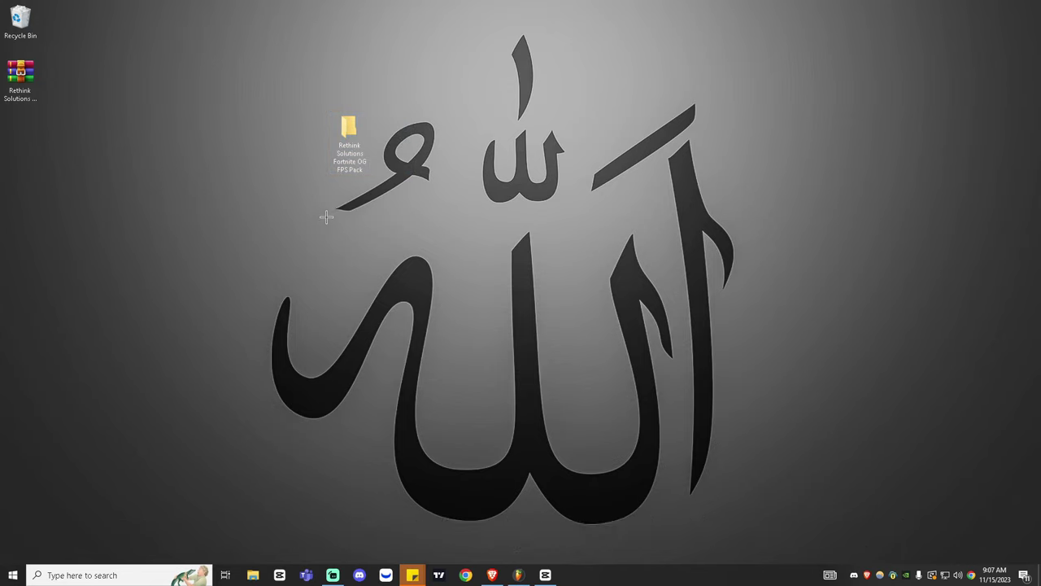
# - Open the extracted pack folder and run NSudoLG as administrator
pyautogui.doubleClick(345, 155)
pyautogui.moveTo(514, 193); pyautogui.dragTo(543, 101)
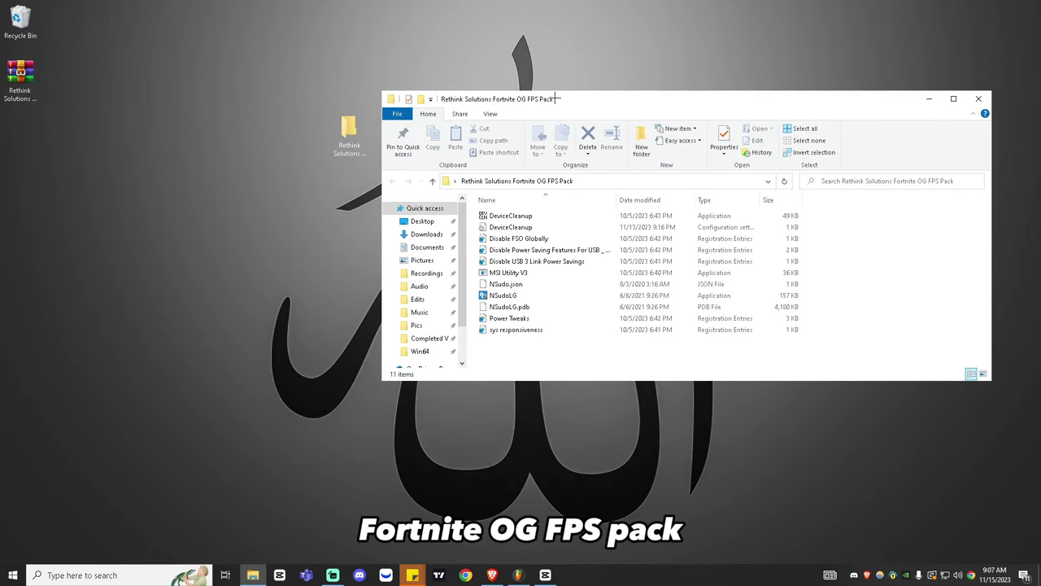
pyautogui.click(523, 295)
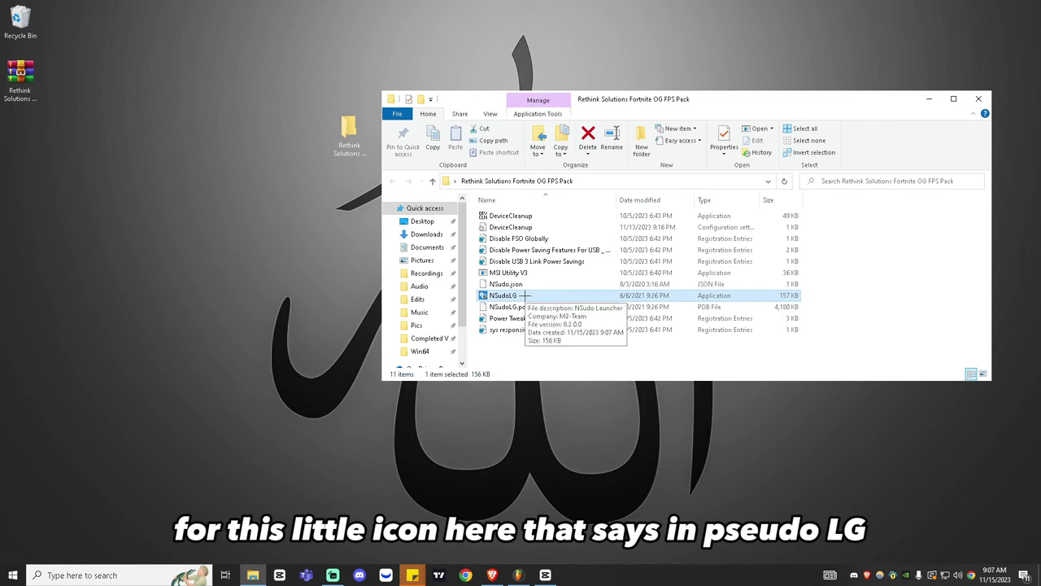
pyautogui.rightClick(524, 295)
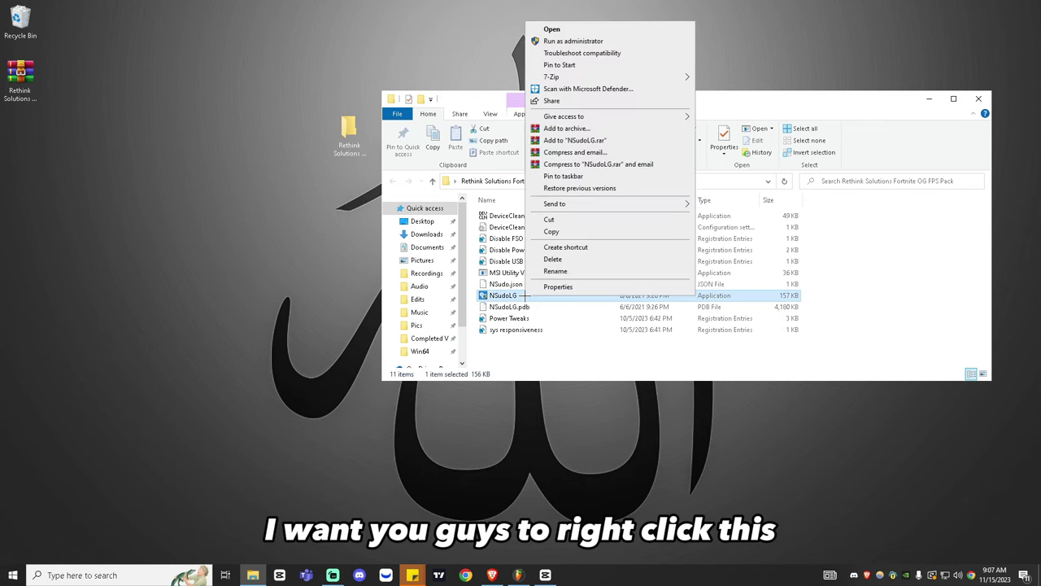
pyautogui.click(581, 40)
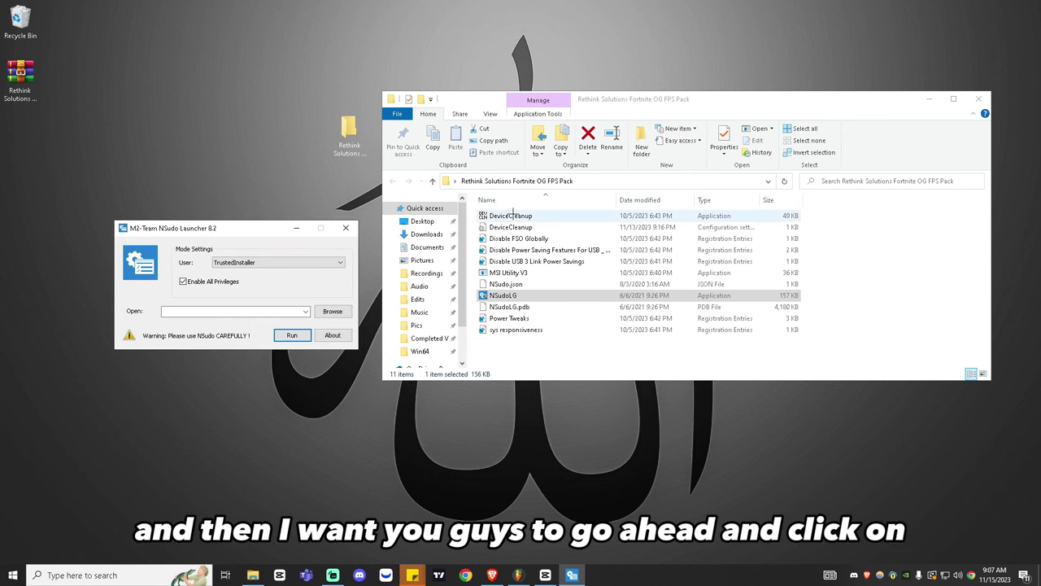
# - Launch DeviceCleanup as TrustedInstaller through NSudo
pyautogui.click(512, 214)
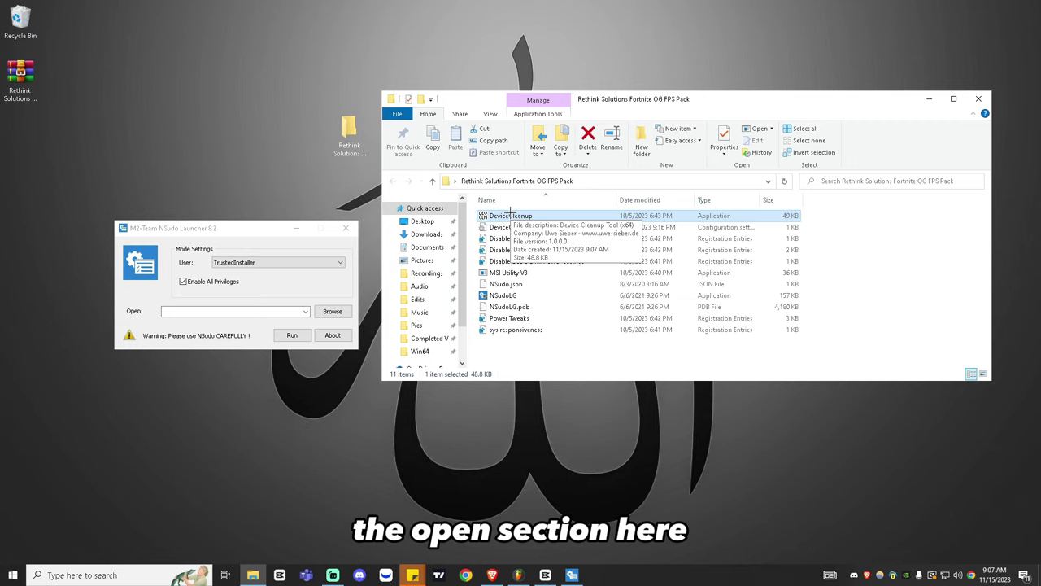
pyautogui.moveTo(513, 214); pyautogui.dragTo(260, 311)
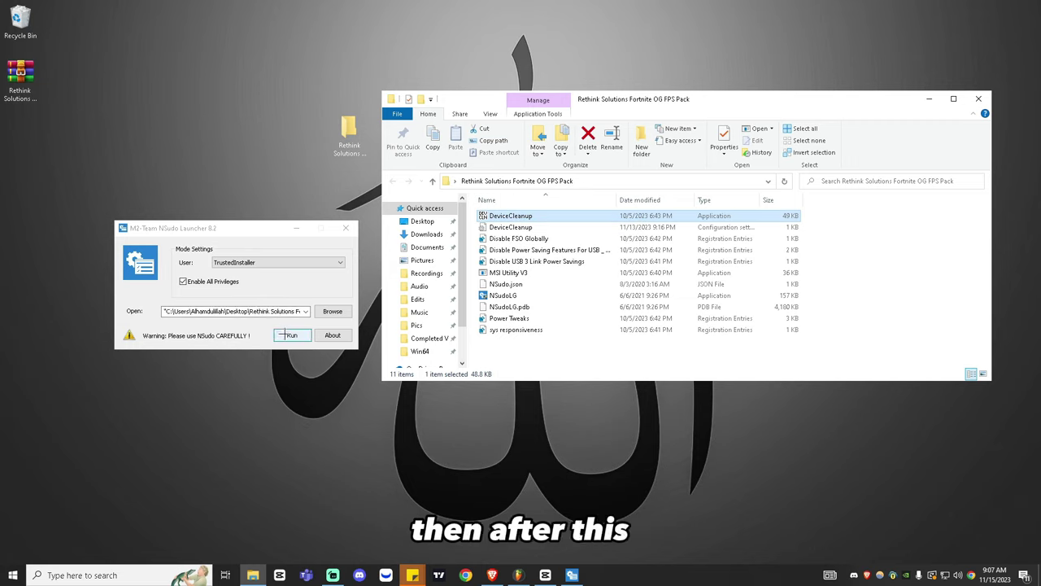
pyautogui.click(287, 334)
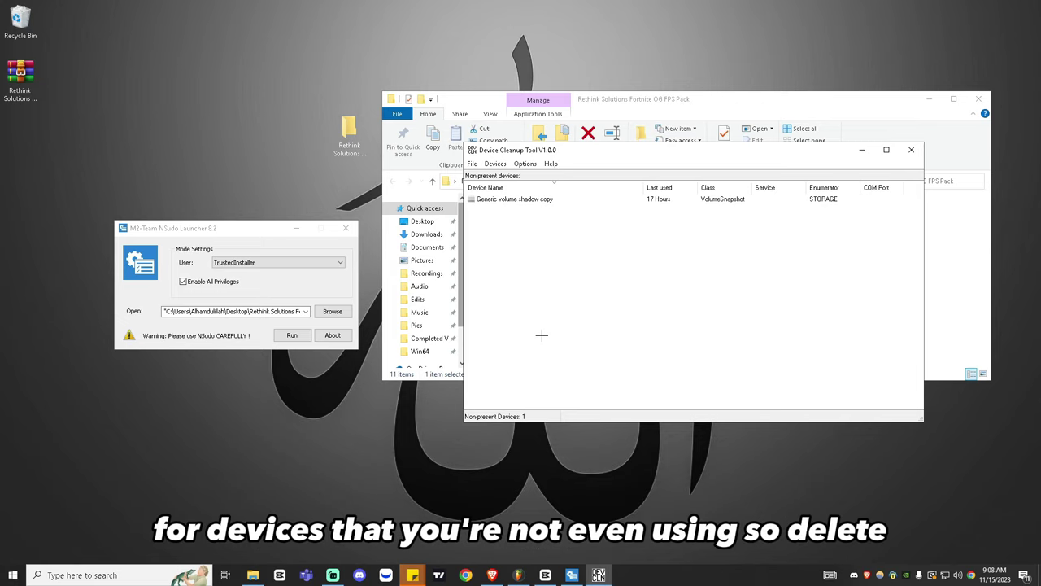
# - Select all non-present devices, remove them, and close Device Cleanup Tool
pyautogui.click(496, 165)
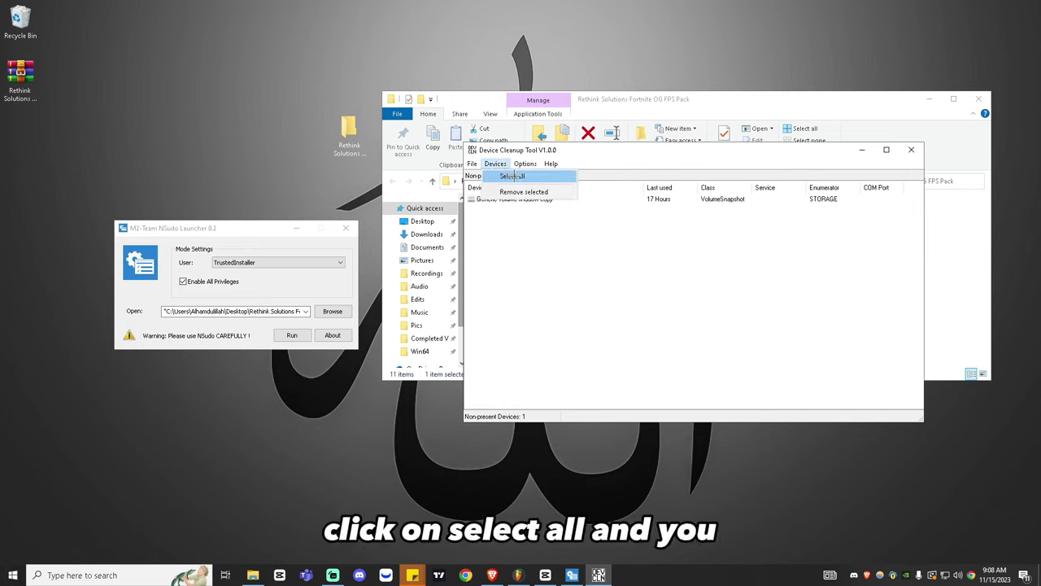
pyautogui.click(513, 176)
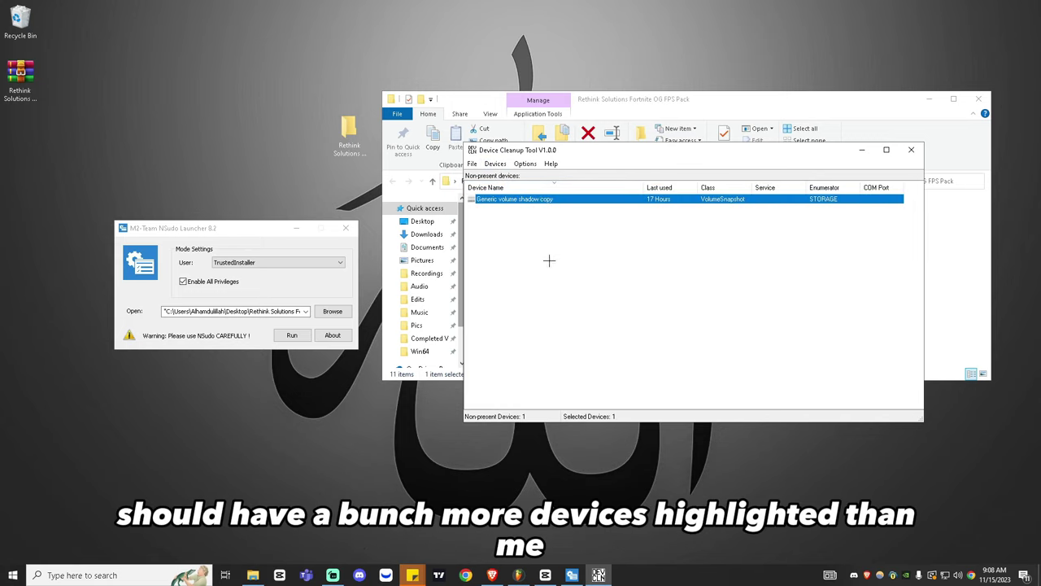
pyautogui.click(493, 165)
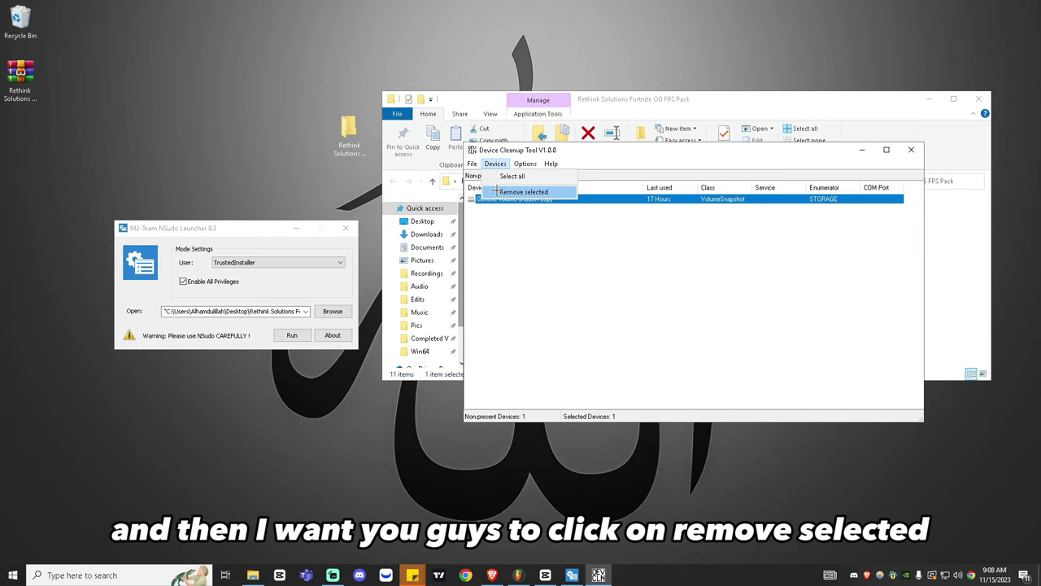
pyautogui.click(520, 192)
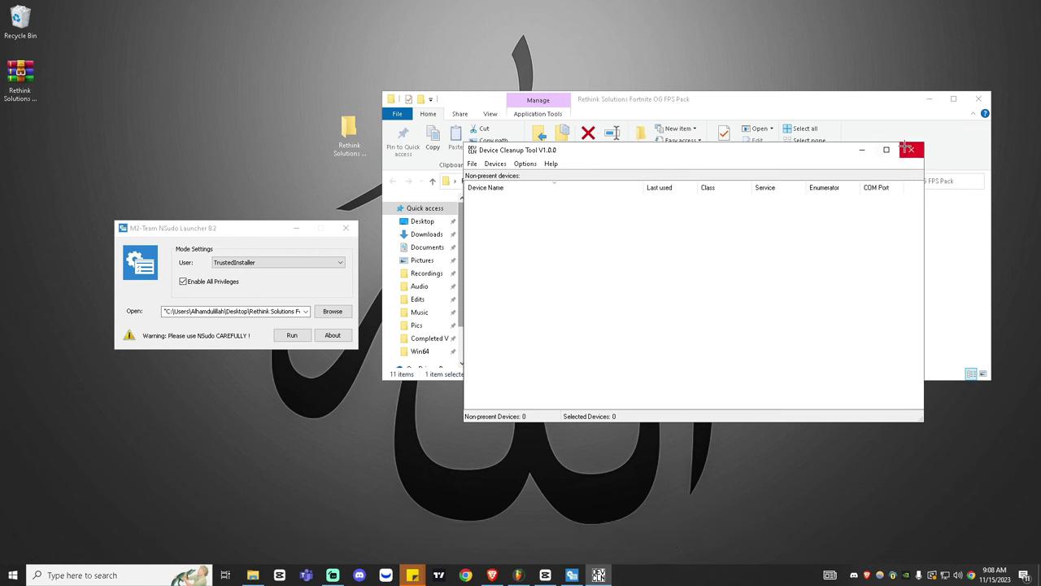
pyautogui.click(910, 150)
pyautogui.click(510, 238)
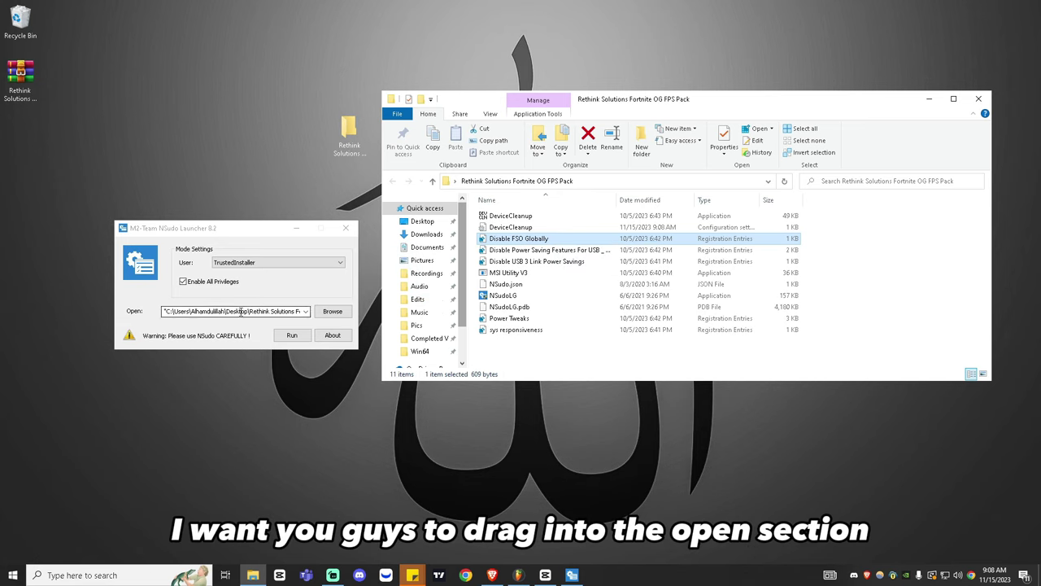
# - Merge Disable FSO Globally.reg into the registry via NSudo as TrustedInstaller
pyautogui.click(291, 334)
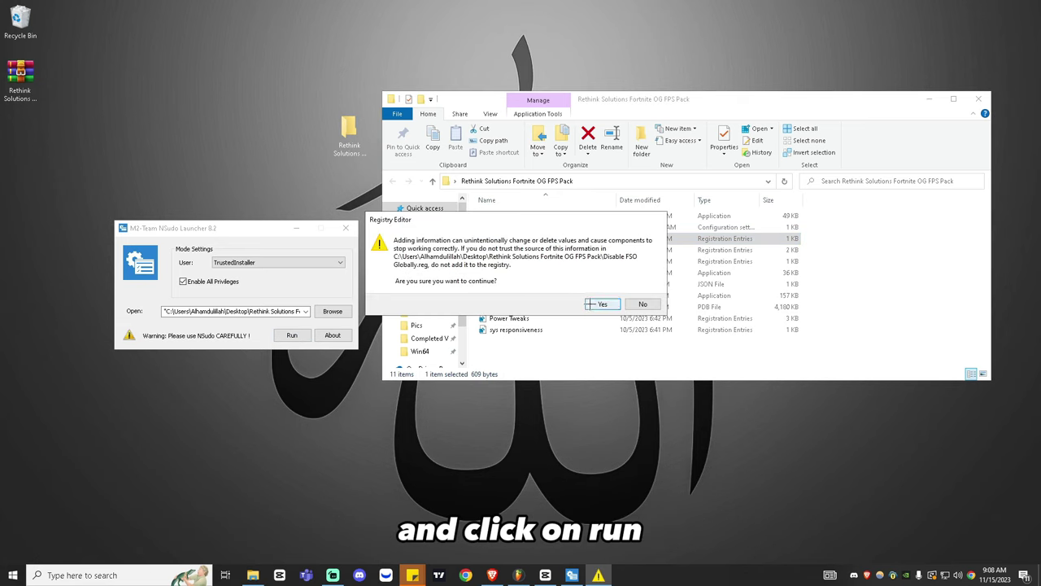
pyautogui.click(592, 303)
pyautogui.click(640, 288)
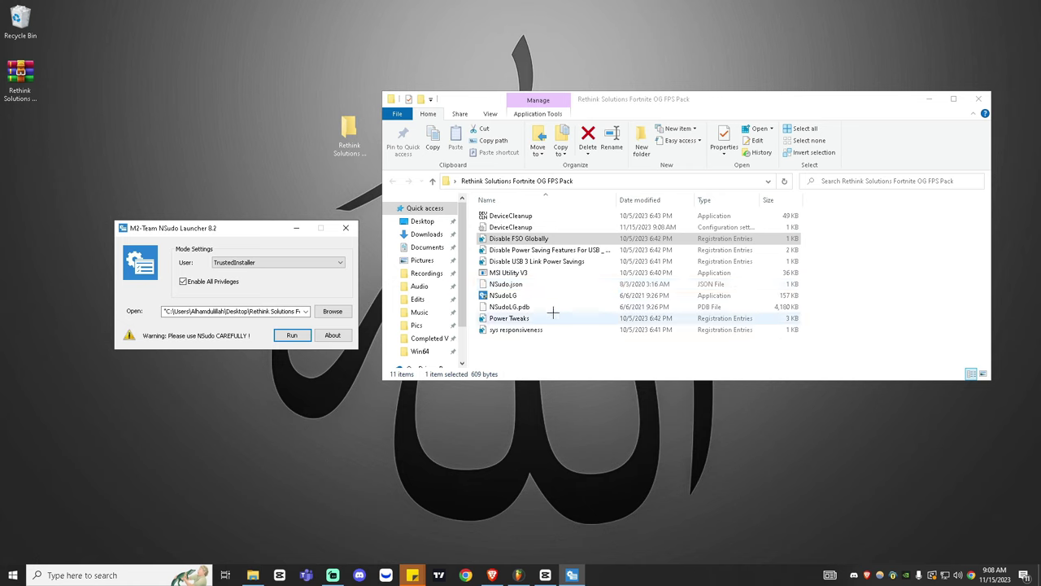
# - Merge the USB power-saving registry file via NSudo, accepting the Registry Editor prompts
pyautogui.click(613, 252)
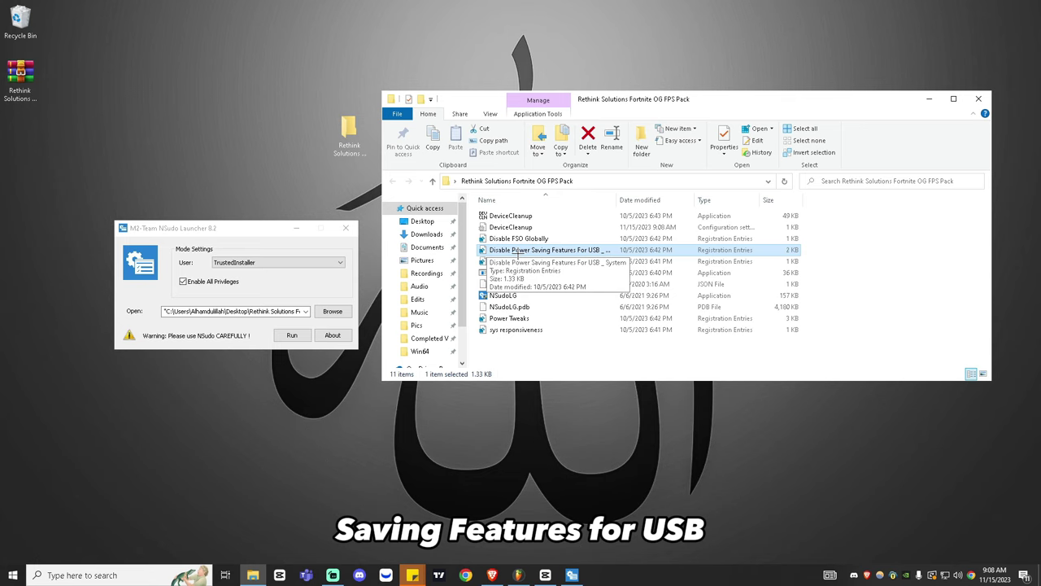
pyautogui.moveTo(534, 245); pyautogui.dragTo(257, 318)
pyautogui.click(292, 335)
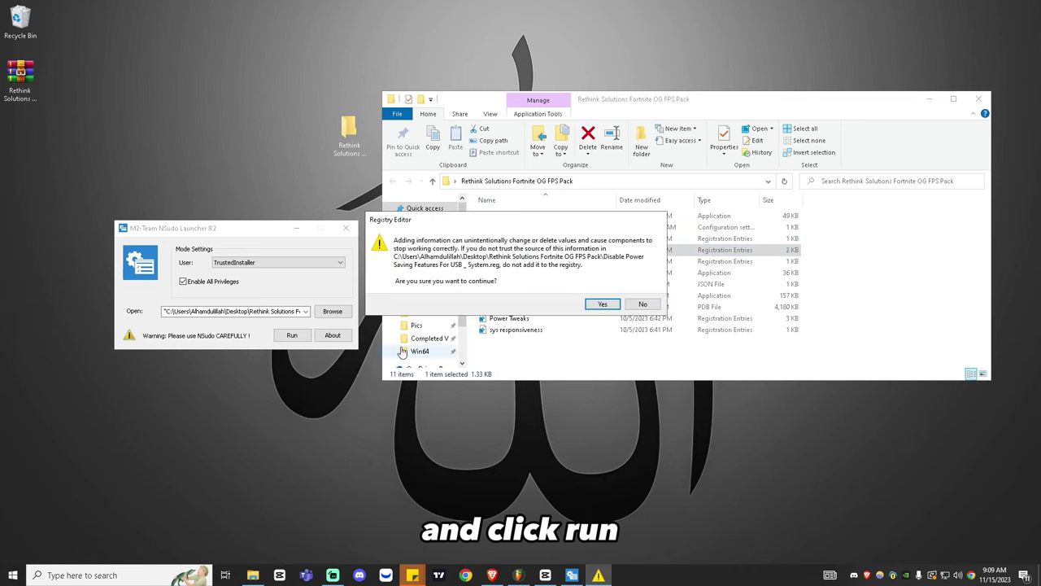
pyautogui.click(602, 303)
pyautogui.click(642, 292)
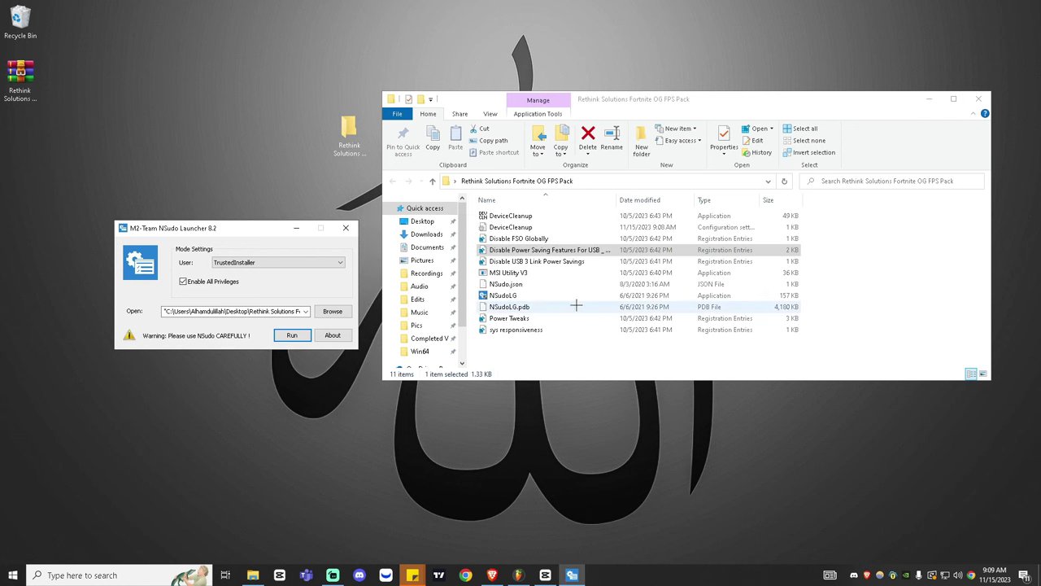
# - Merge Disable USB 3 Link Power Savings.reg as TrustedInstaller and dismiss the success message
pyautogui.click(563, 265)
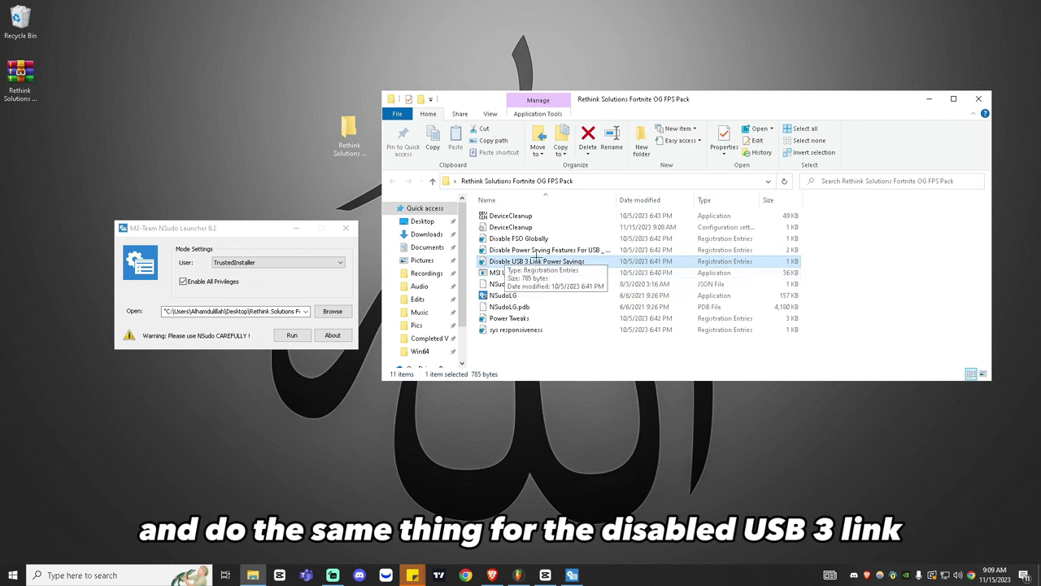
pyautogui.moveTo(533, 257); pyautogui.dragTo(268, 317)
pyautogui.click(292, 335)
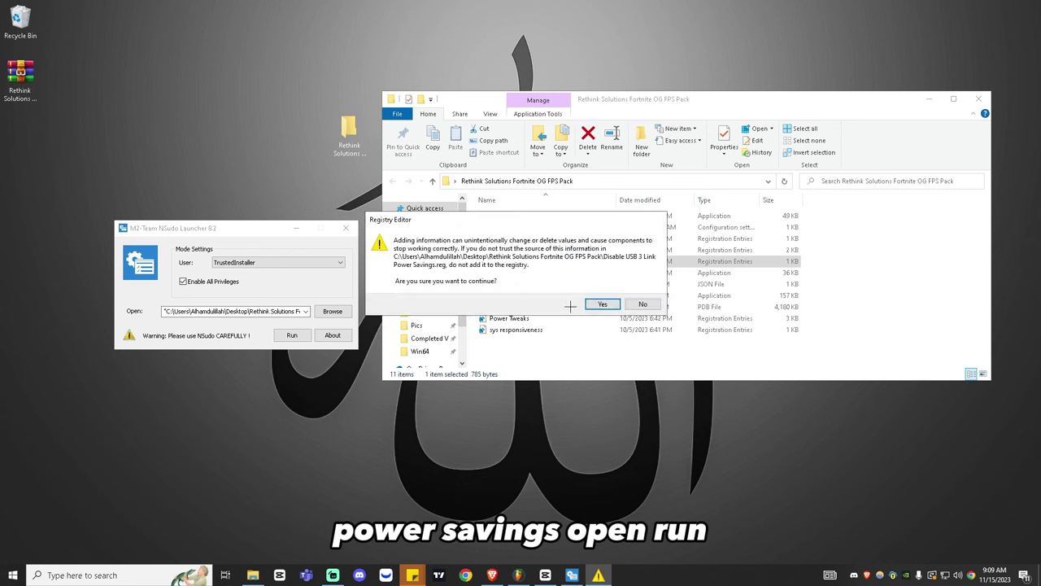
pyautogui.click(602, 303)
pyautogui.click(642, 293)
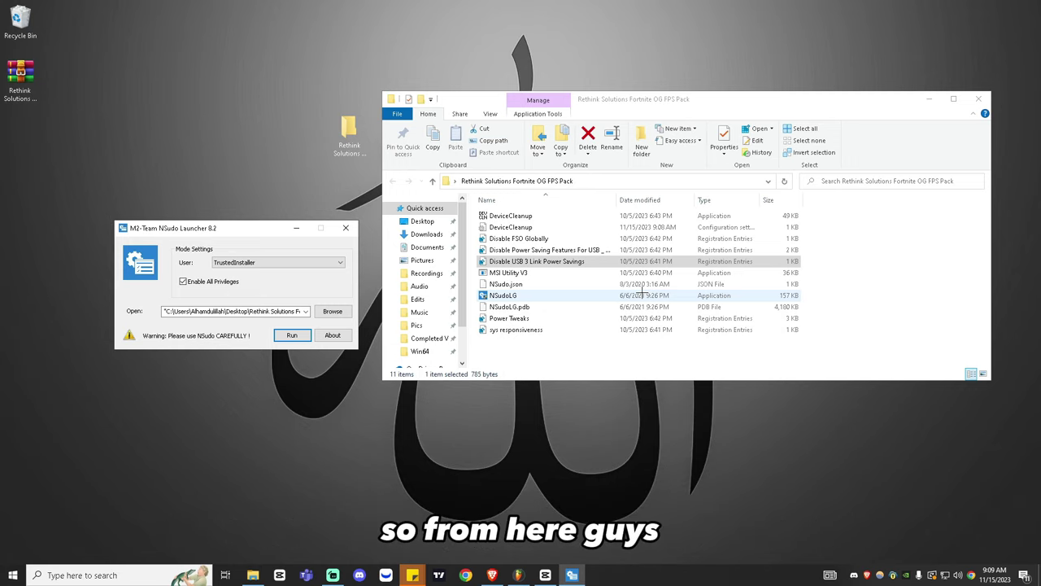
# - Review the AC and DC values of Power Tweaks.reg in Notepad, then close it
pyautogui.click(527, 318)
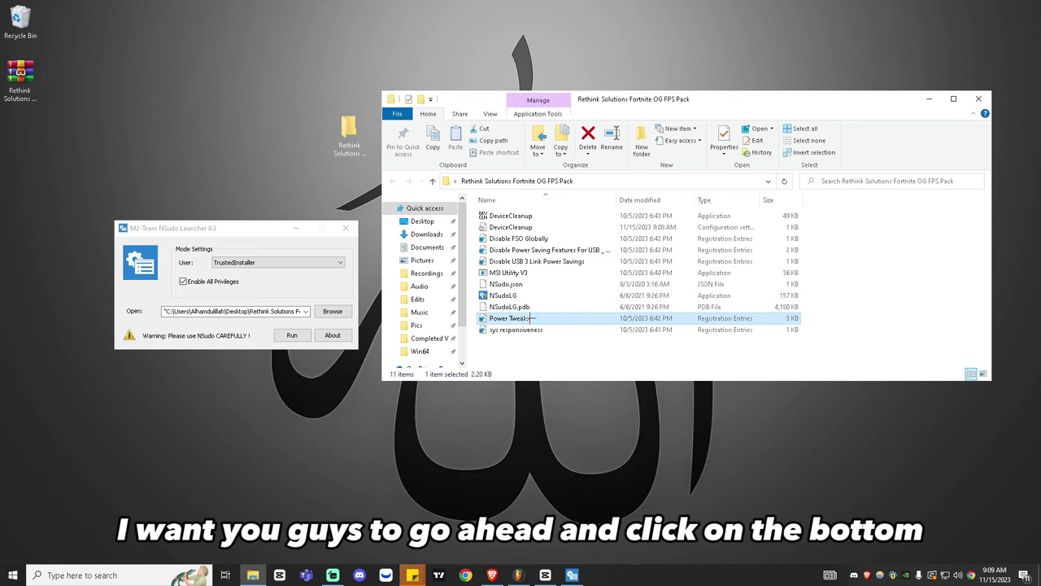
pyautogui.moveTo(533, 318); pyautogui.dragTo(312, 303)
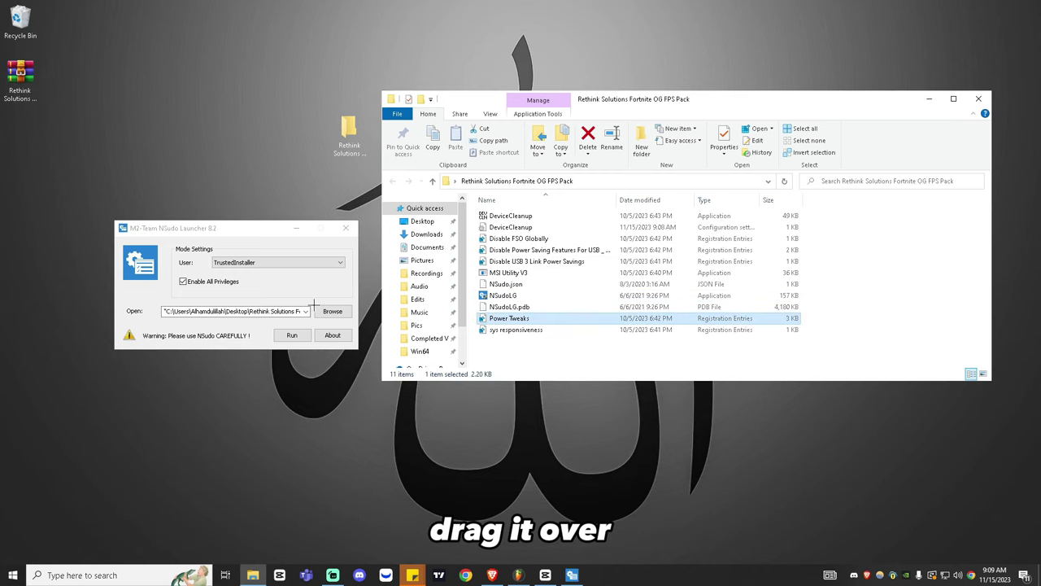
pyautogui.rightClick(482, 320)
pyautogui.click(533, 79)
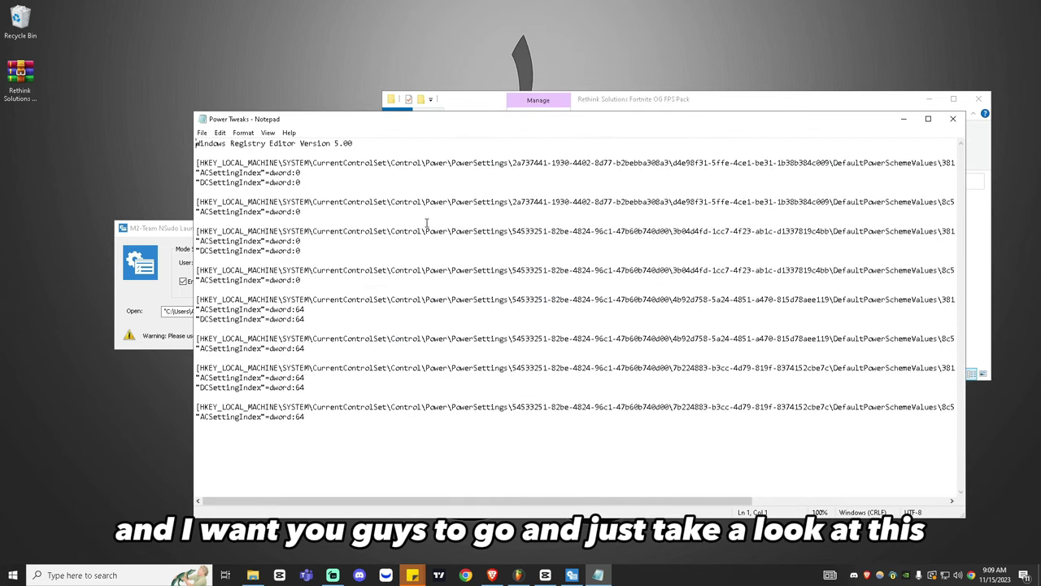
pyautogui.click(427, 222)
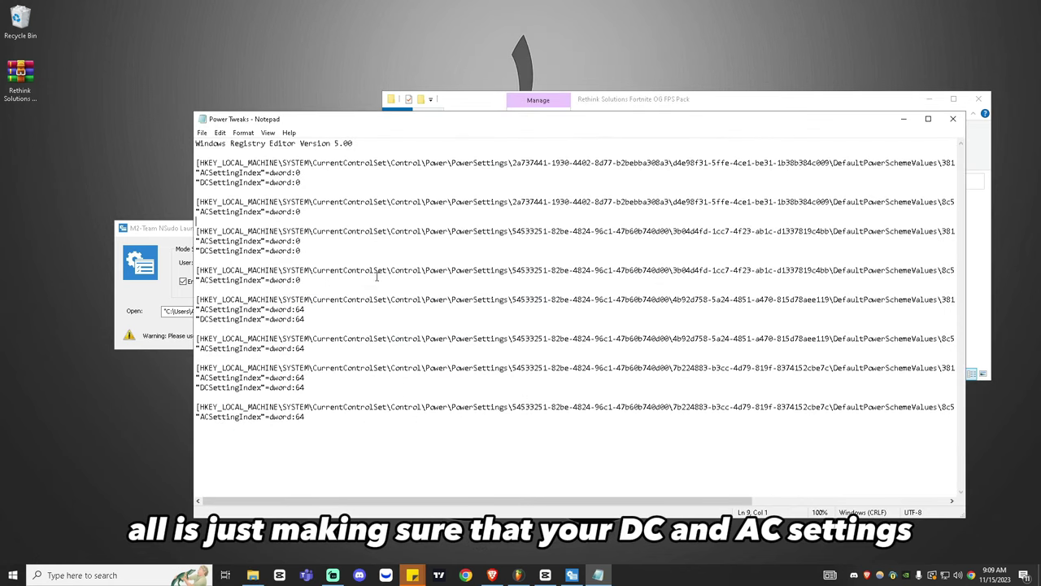
pyautogui.moveTo(263, 172); pyautogui.dragTo(379, 242)
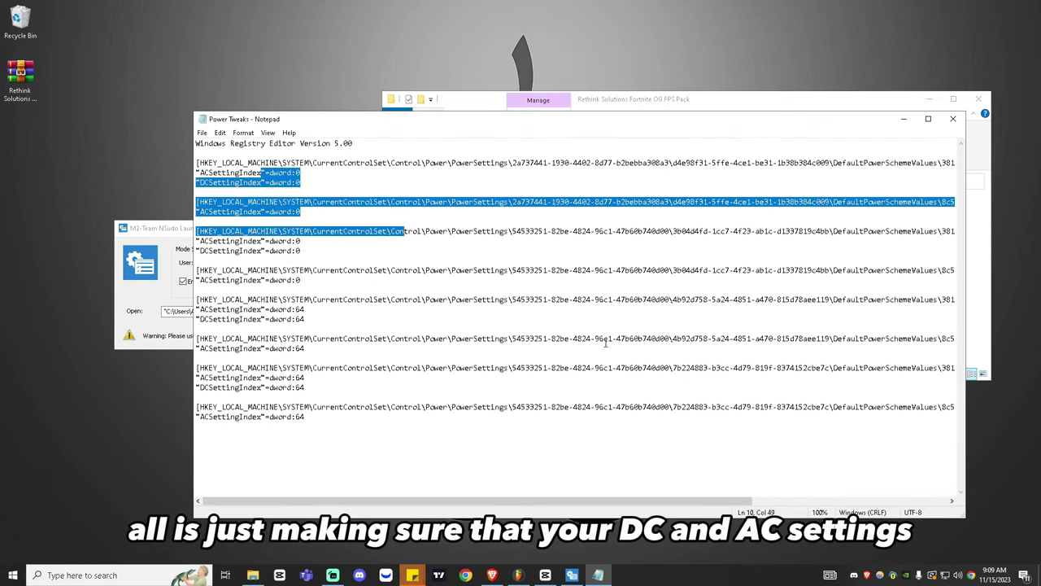
pyautogui.click(953, 119)
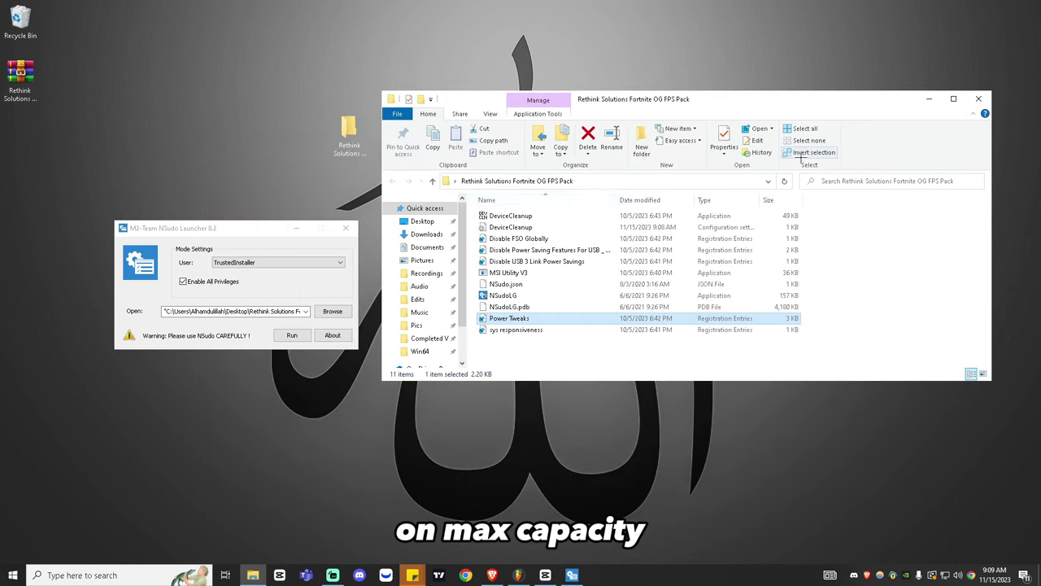
# - Merge Power Tweaks.reg and sys responsiveness.reg into the registry as TrustedInstaller
pyautogui.click(292, 334)
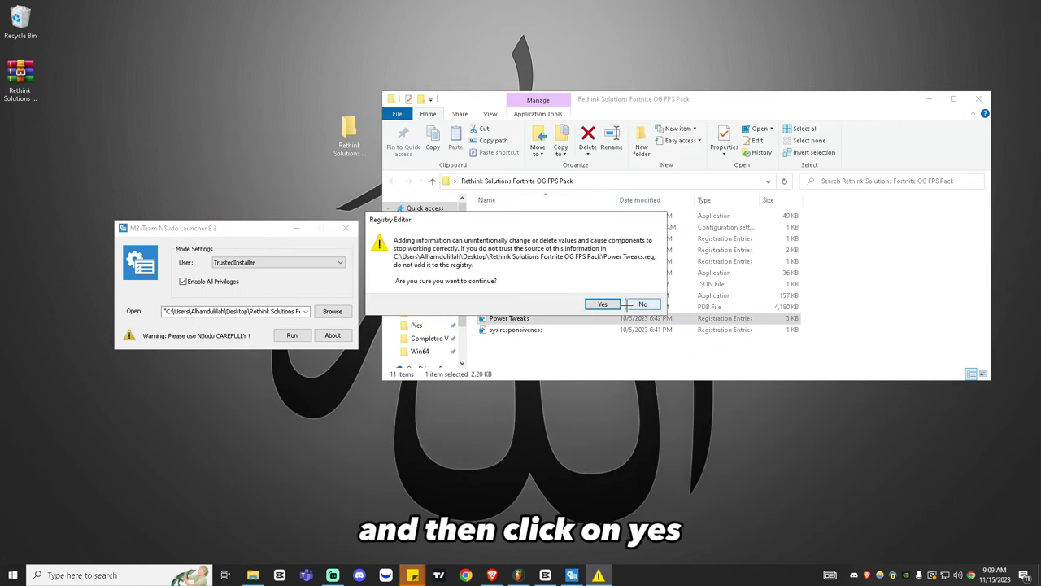
pyautogui.click(602, 303)
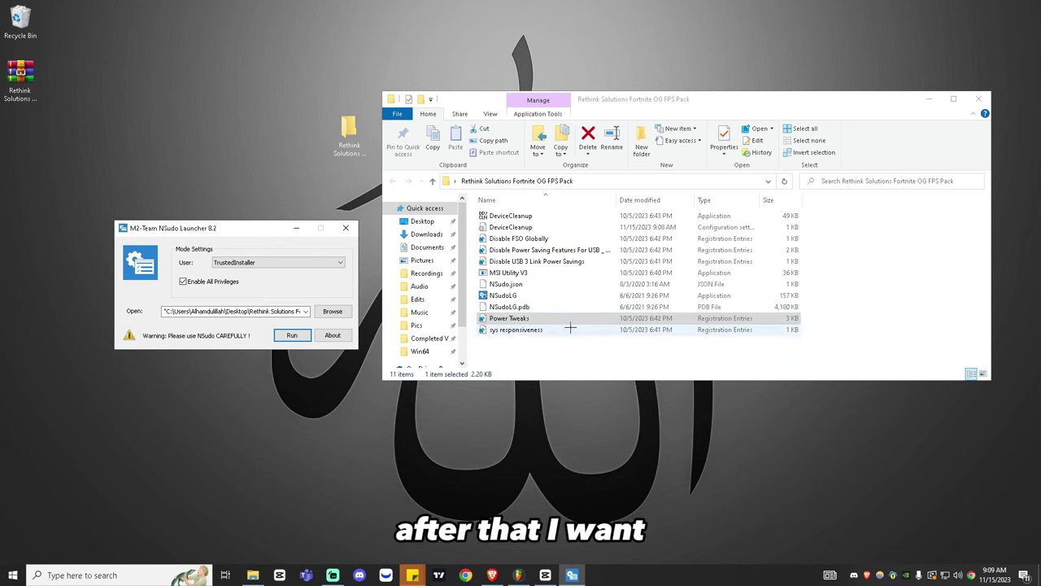
pyautogui.click(511, 329)
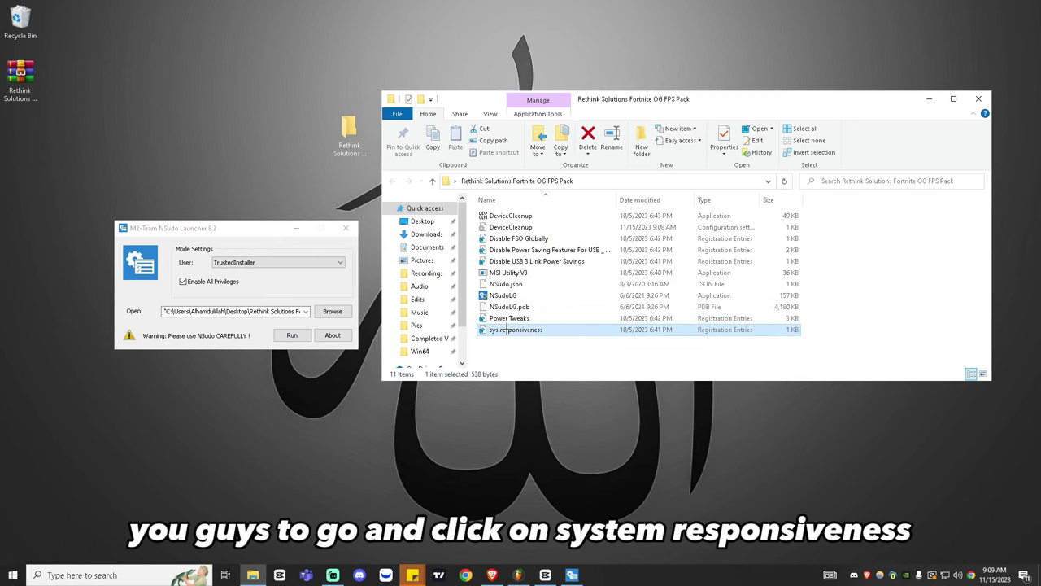
pyautogui.moveTo(511, 329); pyautogui.dragTo(281, 314)
pyautogui.click(292, 335)
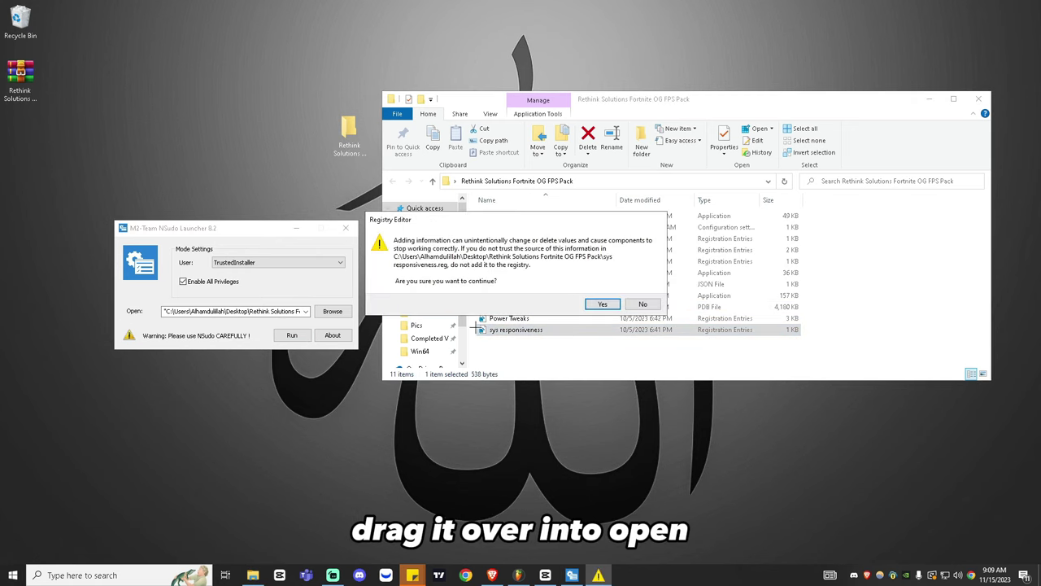
pyautogui.click(602, 304)
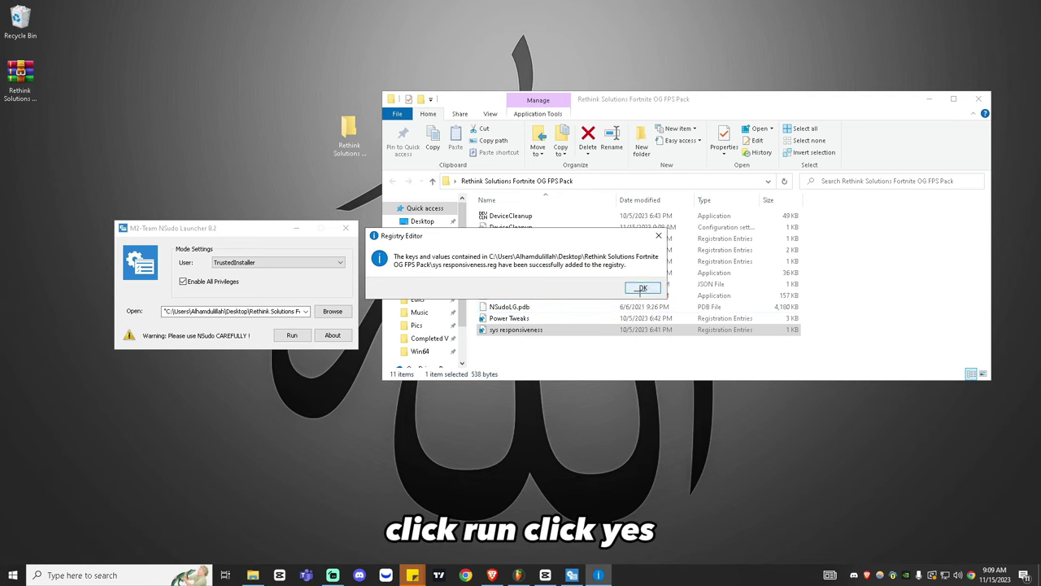
pyautogui.click(643, 289)
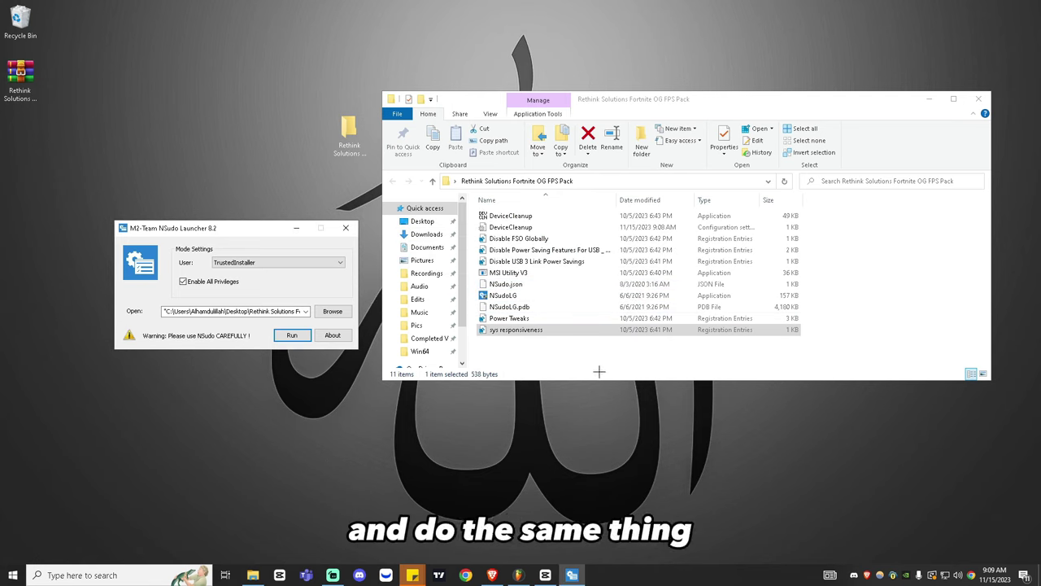
pyautogui.click(600, 362)
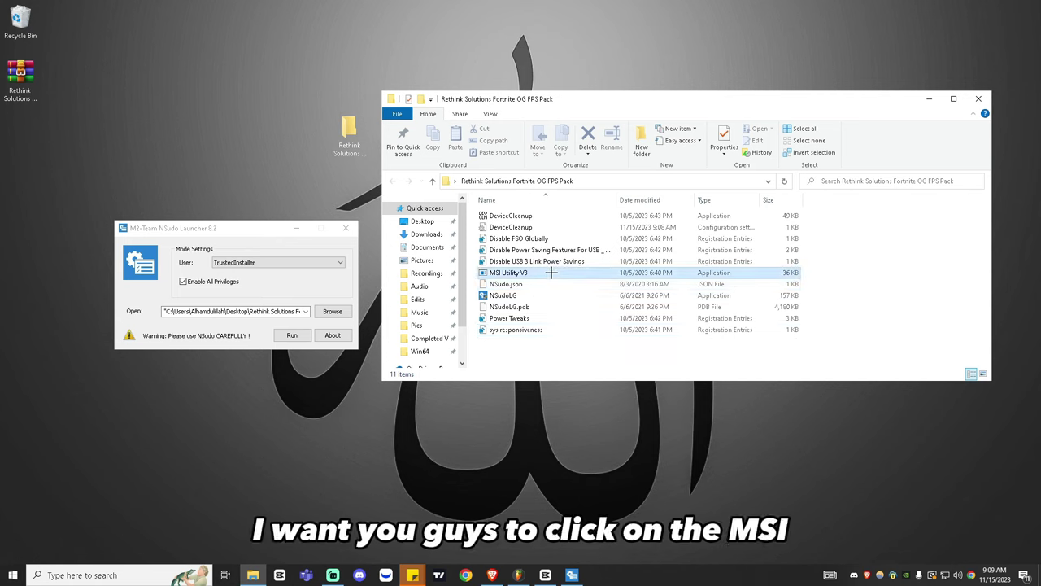
# - Launch MSI Utility V3 as TrustedInstaller through NSudo
pyautogui.click(515, 273)
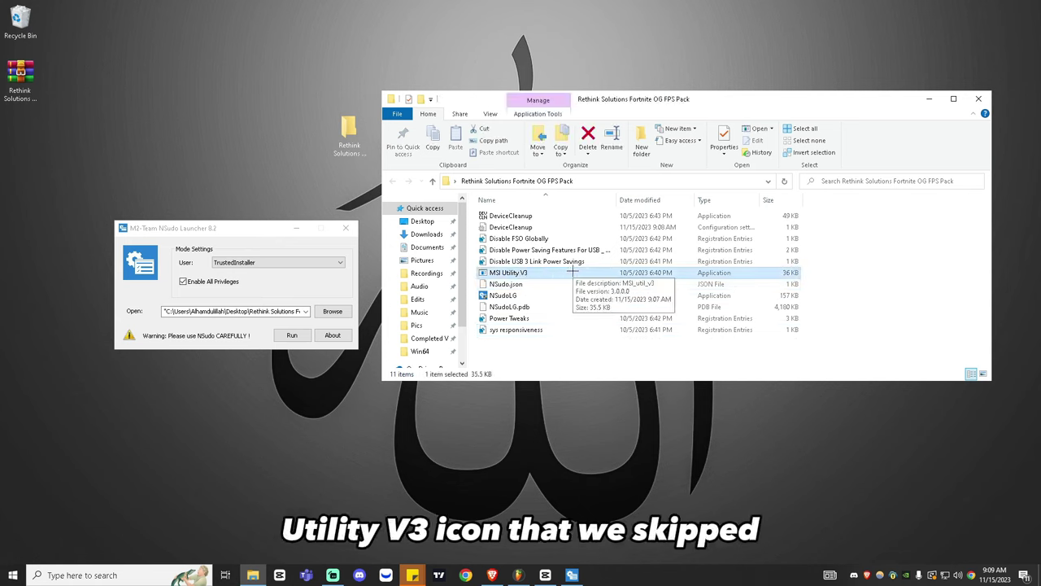
pyautogui.moveTo(554, 273); pyautogui.dragTo(252, 318)
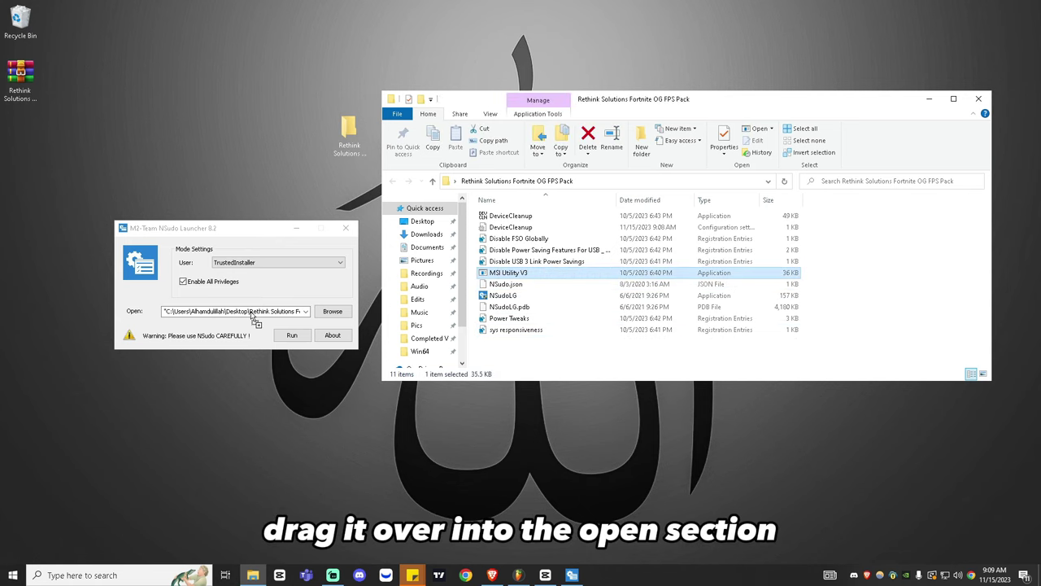
pyautogui.click(292, 335)
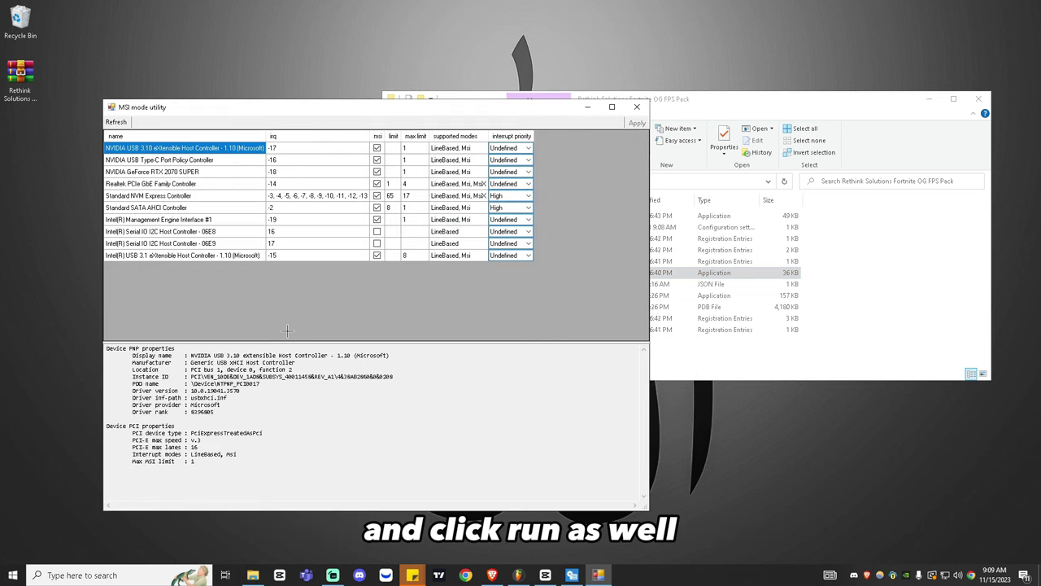
pyautogui.moveTo(343, 120); pyautogui.dragTo(499, 107)
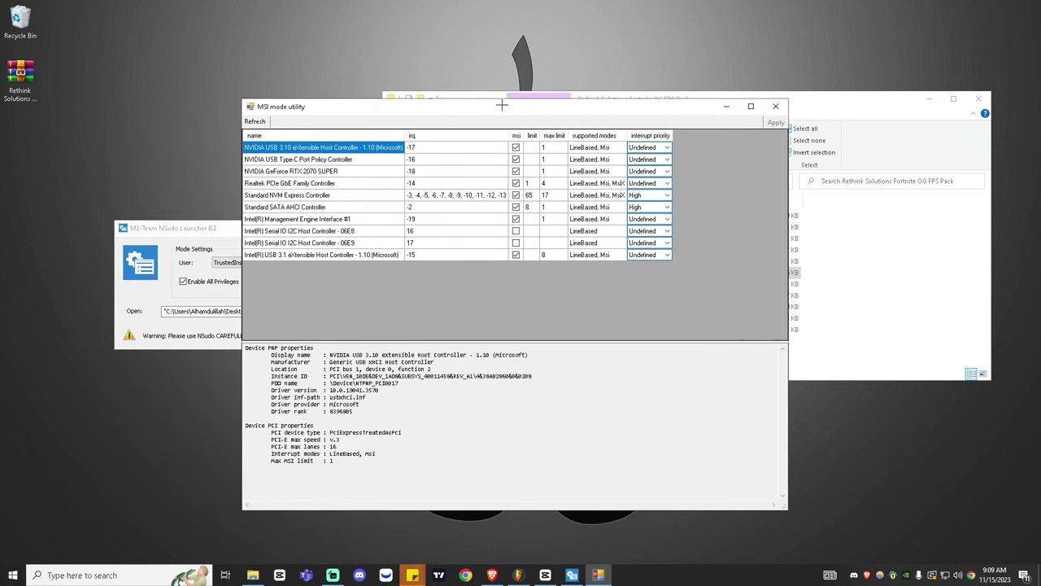
# - Enable MSI for the RTX 2070 SUPER with priority Undefined, apply, and close the utility
pyautogui.click(298, 171)
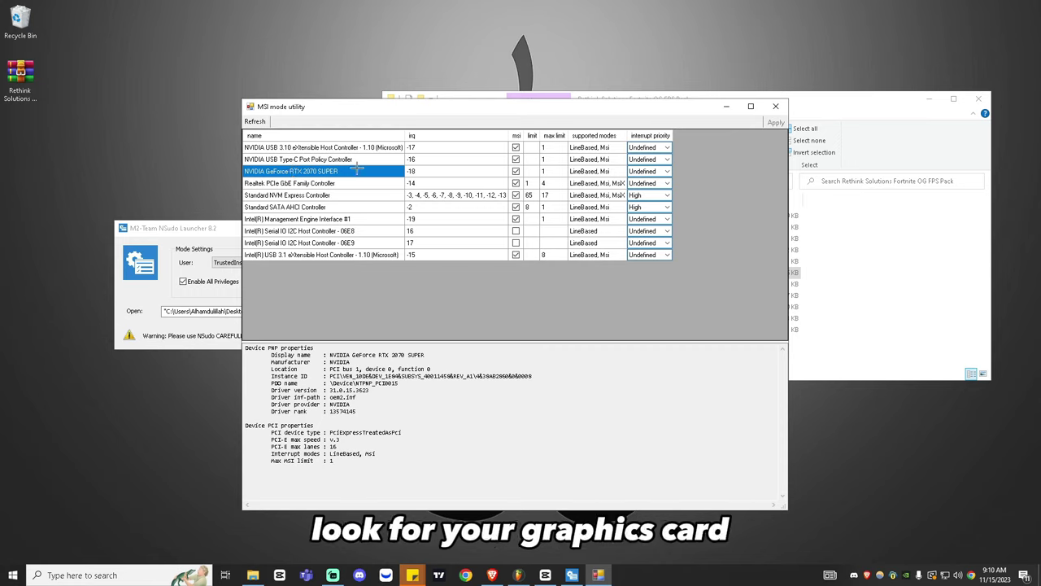
pyautogui.click(515, 170)
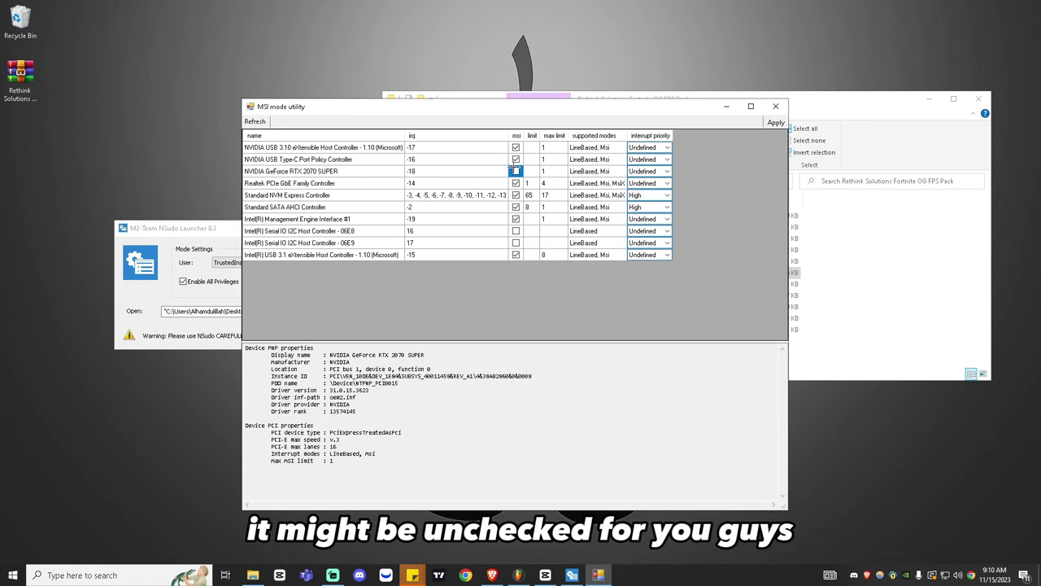
pyautogui.click(514, 171)
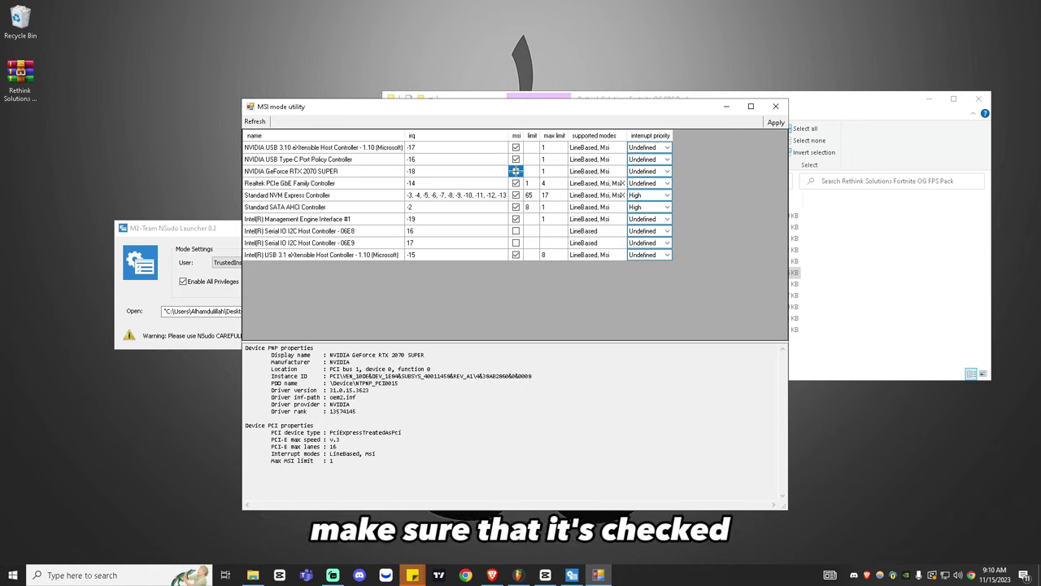
pyautogui.click(598, 170)
pyautogui.click(651, 171)
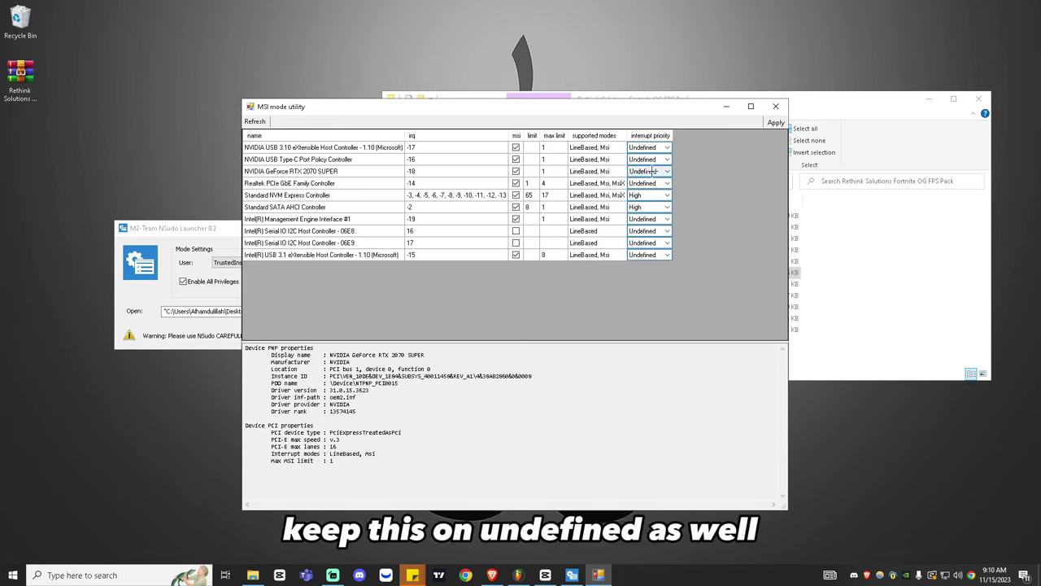
pyautogui.click(373, 170)
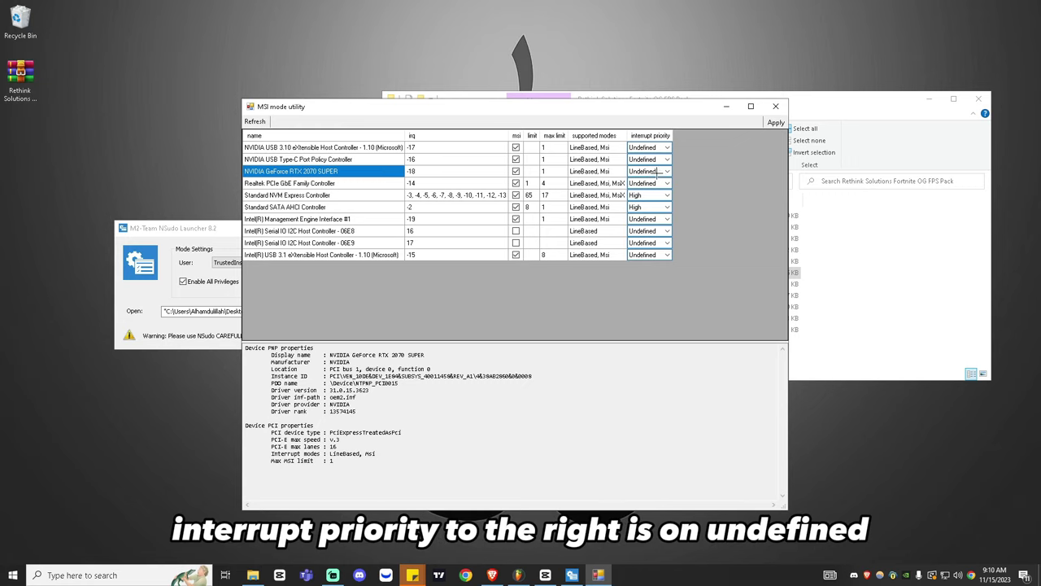
pyautogui.click(776, 122)
pyautogui.click(777, 107)
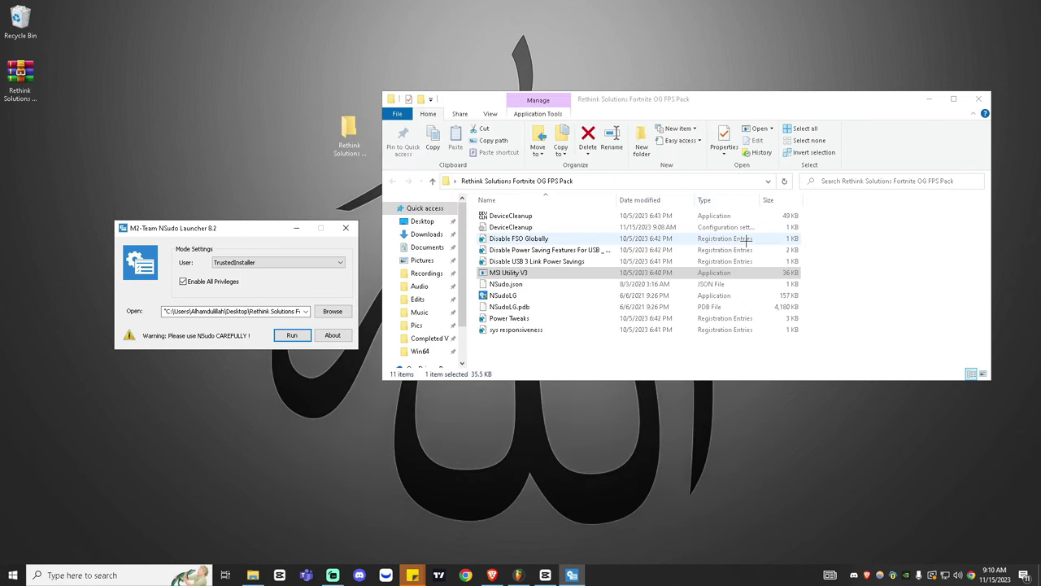
# - Disable fullscreen optimizations for FortniteClient-Win64-Shipping.exe in its Compatibility properties
pyautogui.click(419, 352)
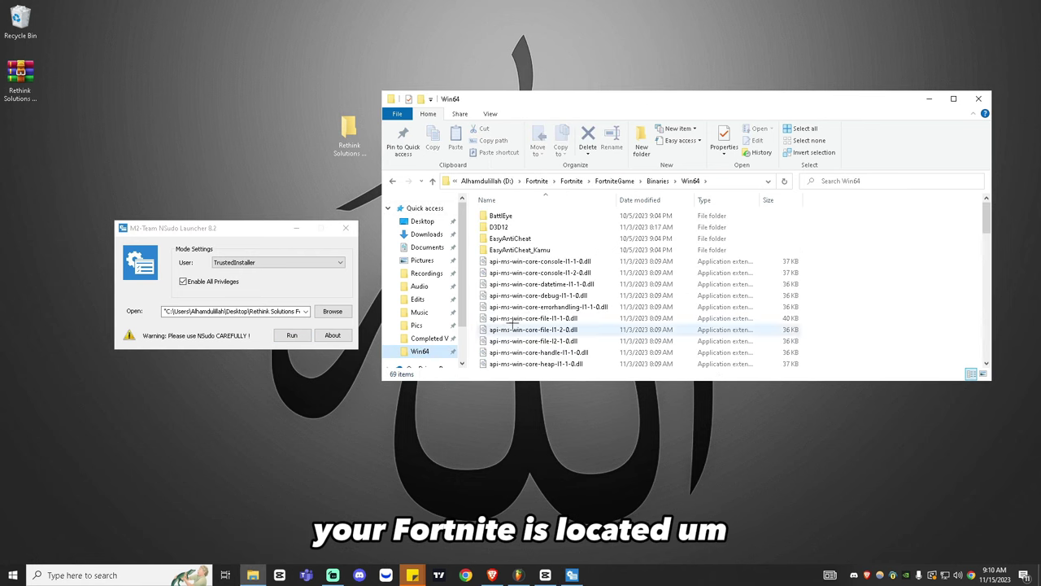
pyautogui.scroll(-6, 573, 240)
pyautogui.scroll(-5, 573, 240)
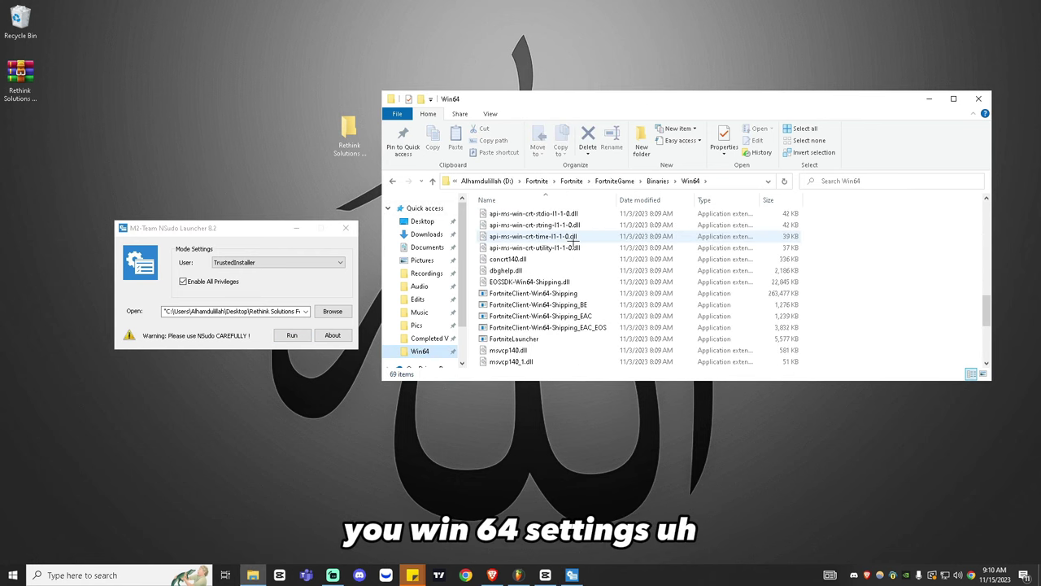
pyautogui.click(579, 225)
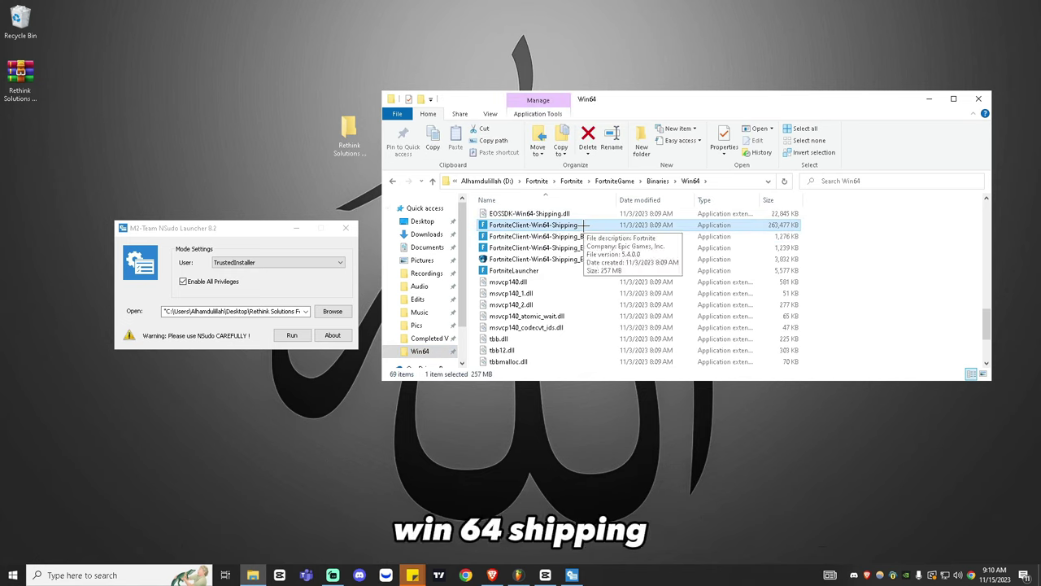
pyautogui.rightClick(584, 225)
pyautogui.click(661, 474)
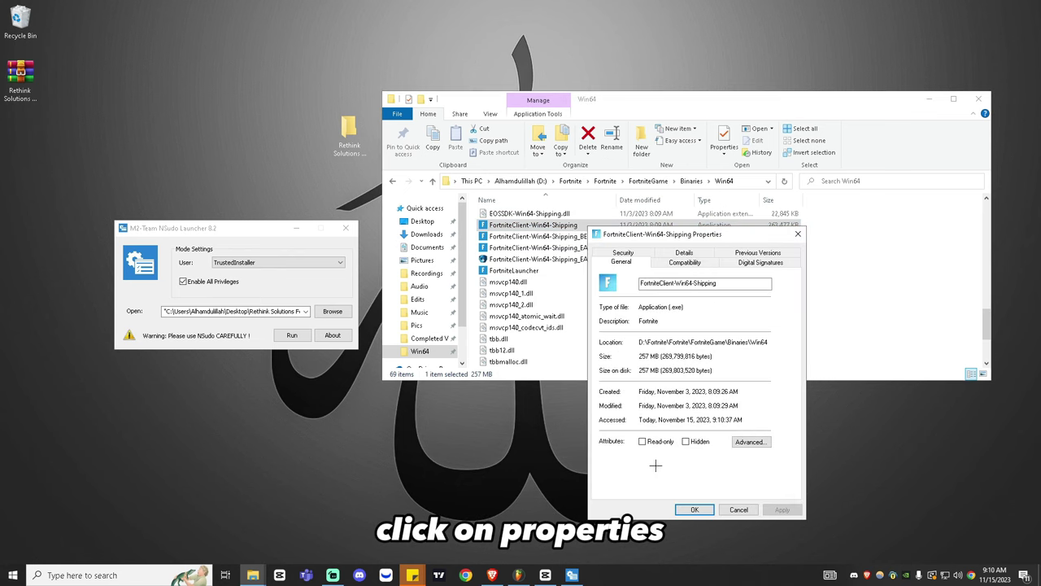
pyautogui.click(685, 261)
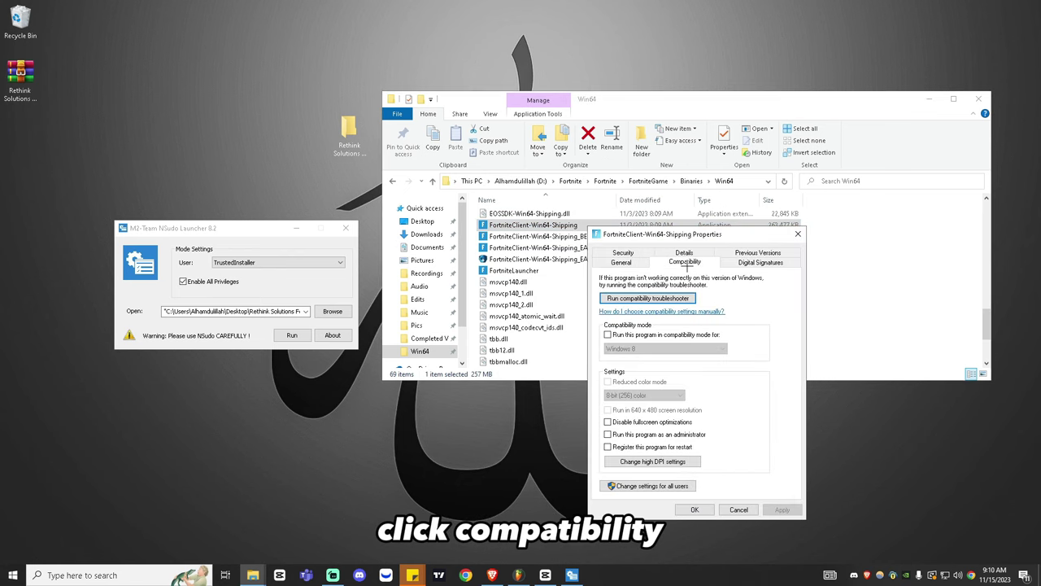
pyautogui.click(655, 421)
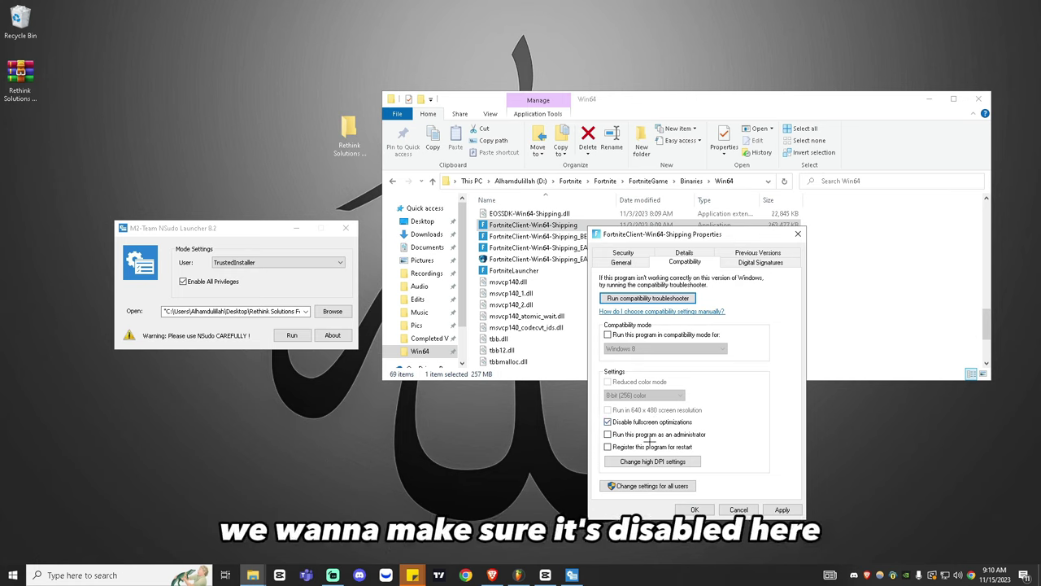
# - Override high DPI scaling to Application, apply the changes, and close the Win64 folder
pyautogui.click(652, 461)
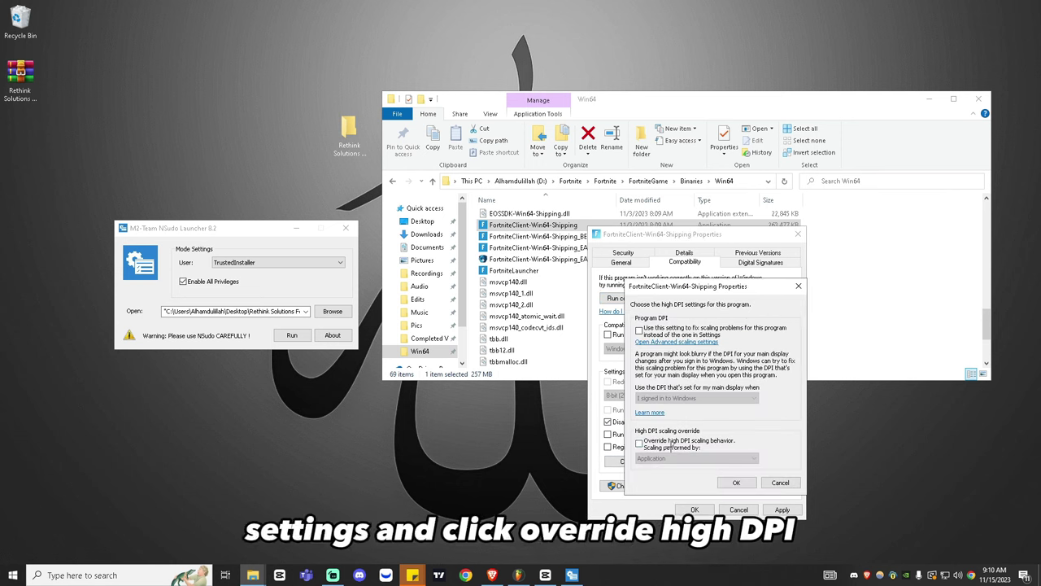
pyautogui.click(639, 444)
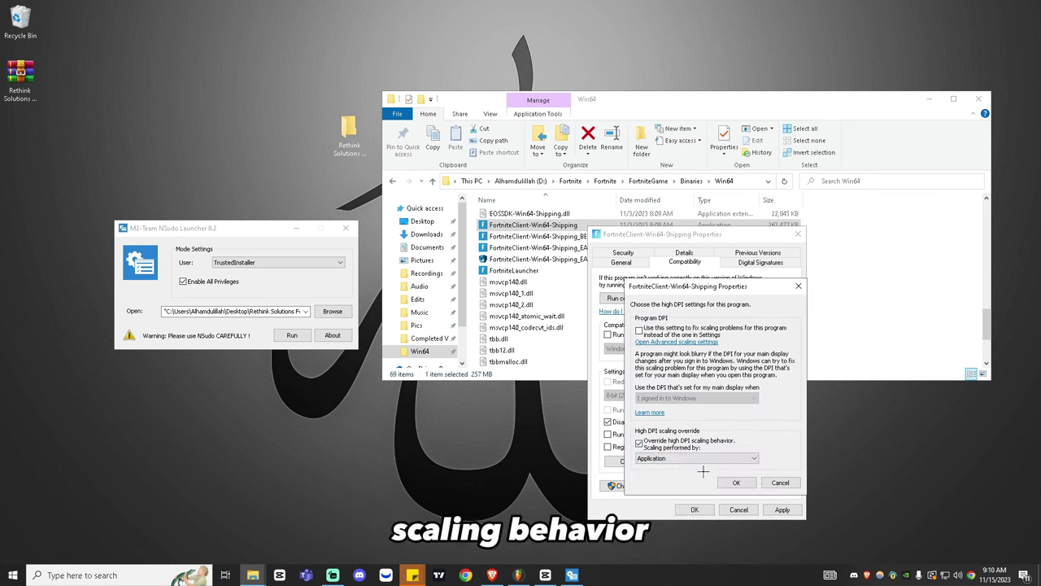
pyautogui.click(736, 482)
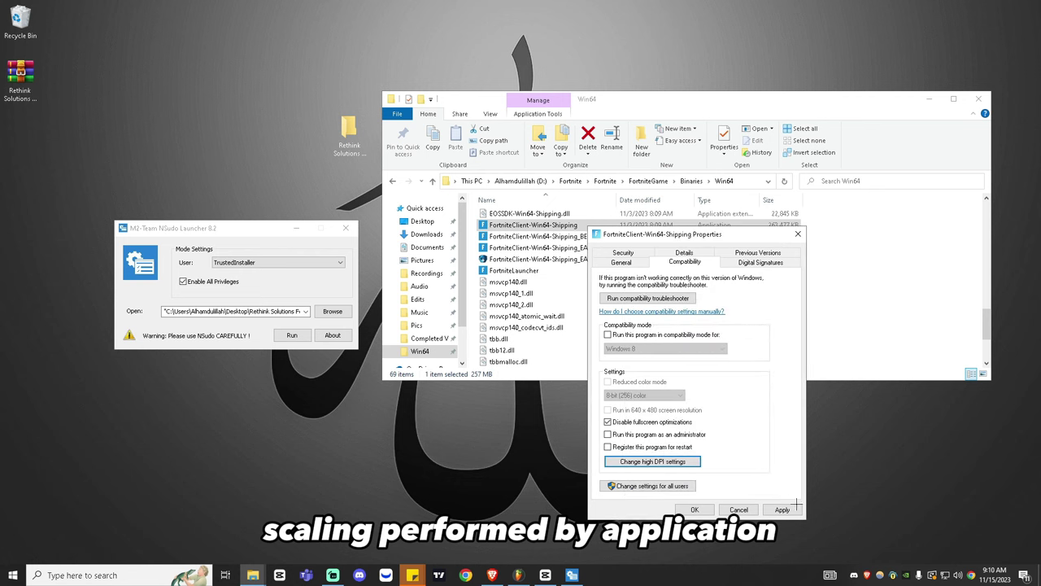
pyautogui.click(782, 509)
pyautogui.click(688, 508)
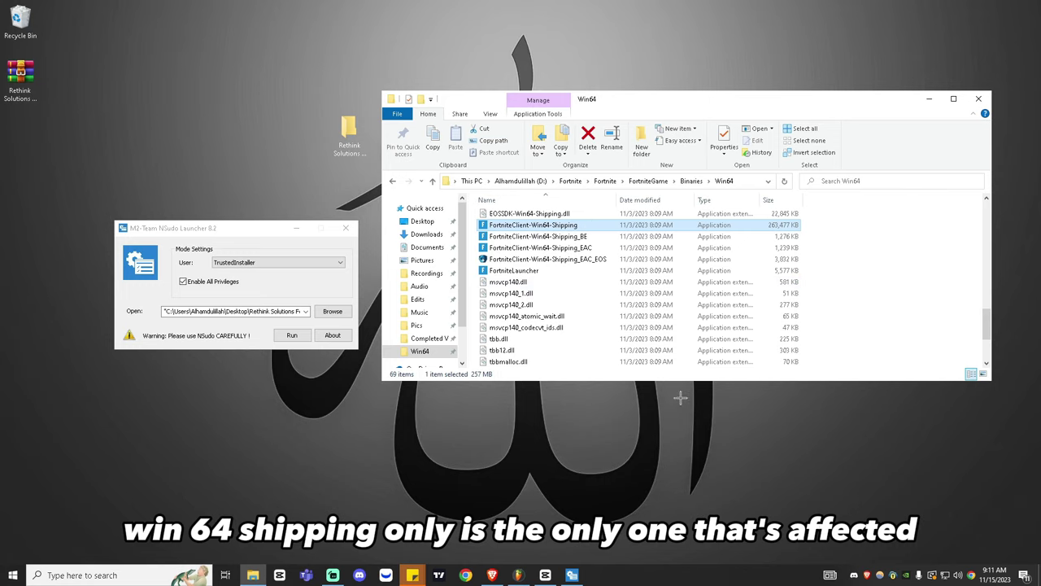
pyautogui.click(979, 99)
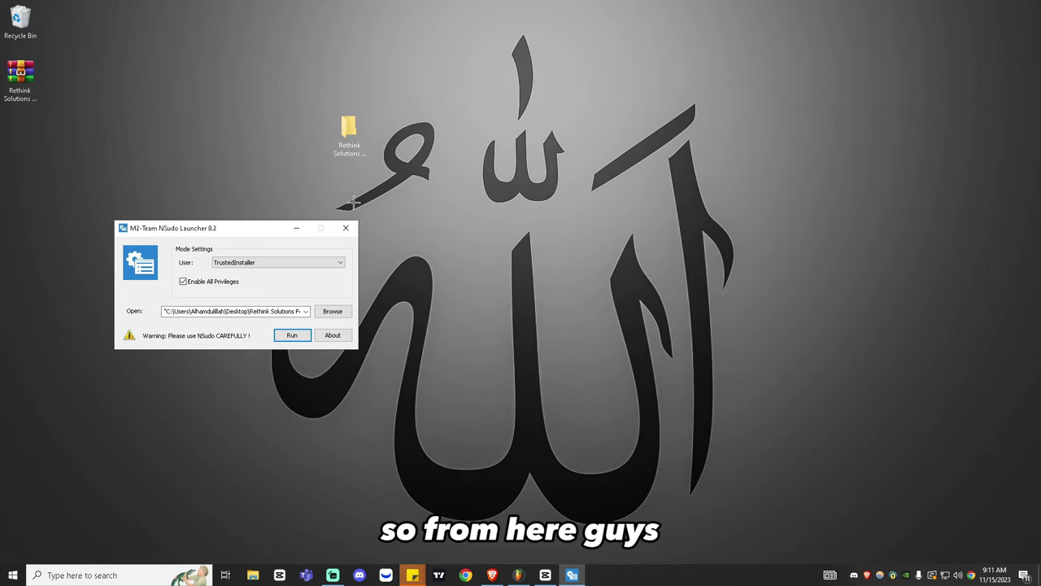
# - Close NSudo, open Device Manager maximized, and list devices by type
pyautogui.click(349, 227)
pyautogui.click(70, 571)
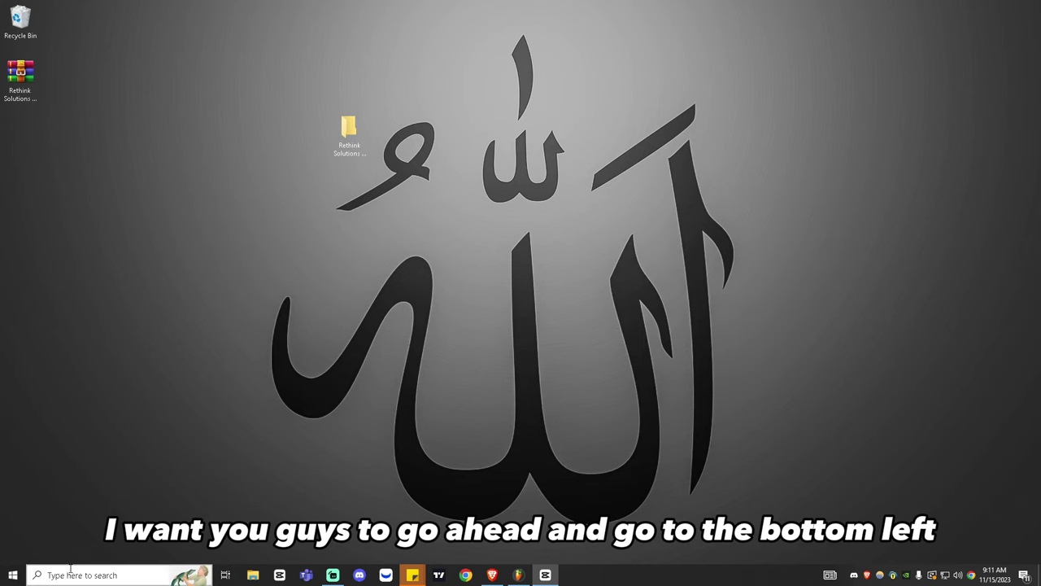
pyautogui.write('device')
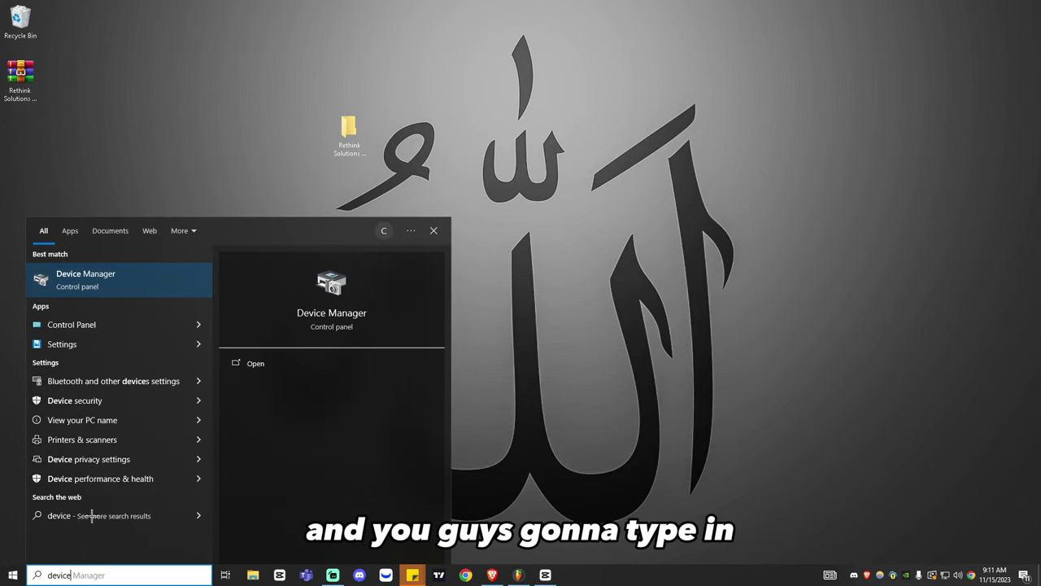
pyautogui.click(113, 275)
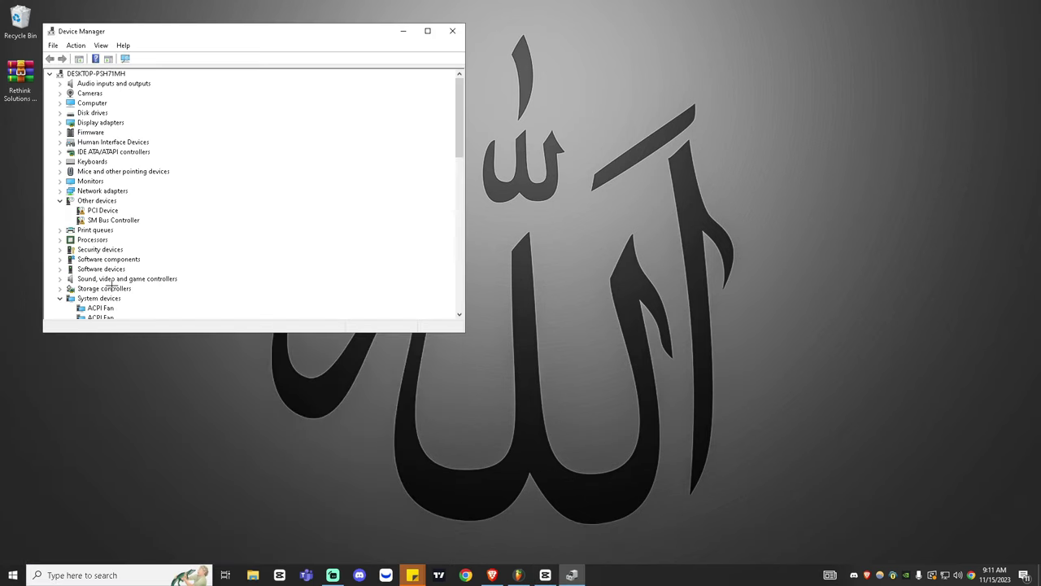
pyautogui.moveTo(244, 31); pyautogui.dragTo(244, 0)
pyautogui.click(59, 18)
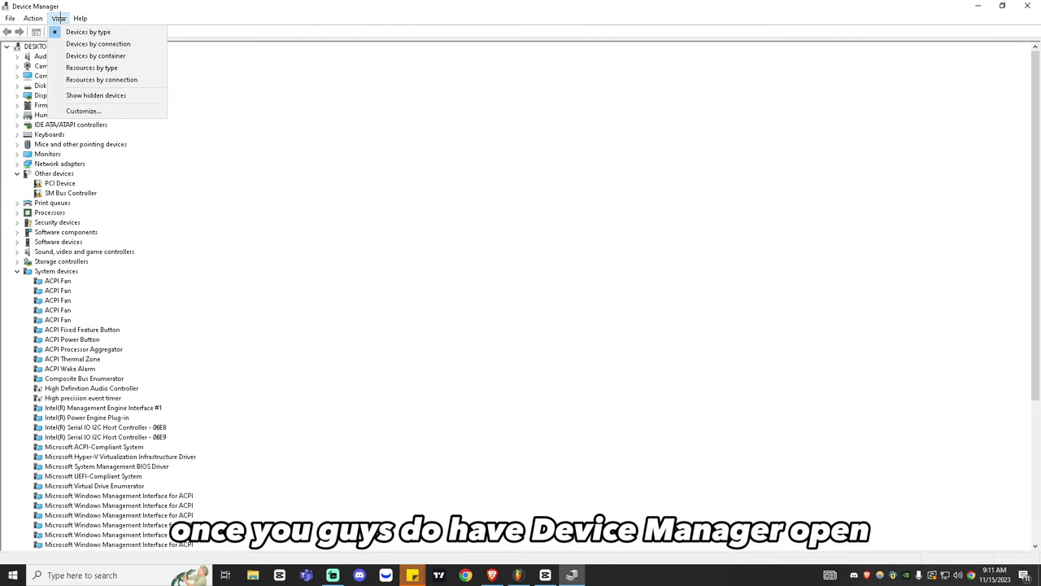
pyautogui.click(59, 18)
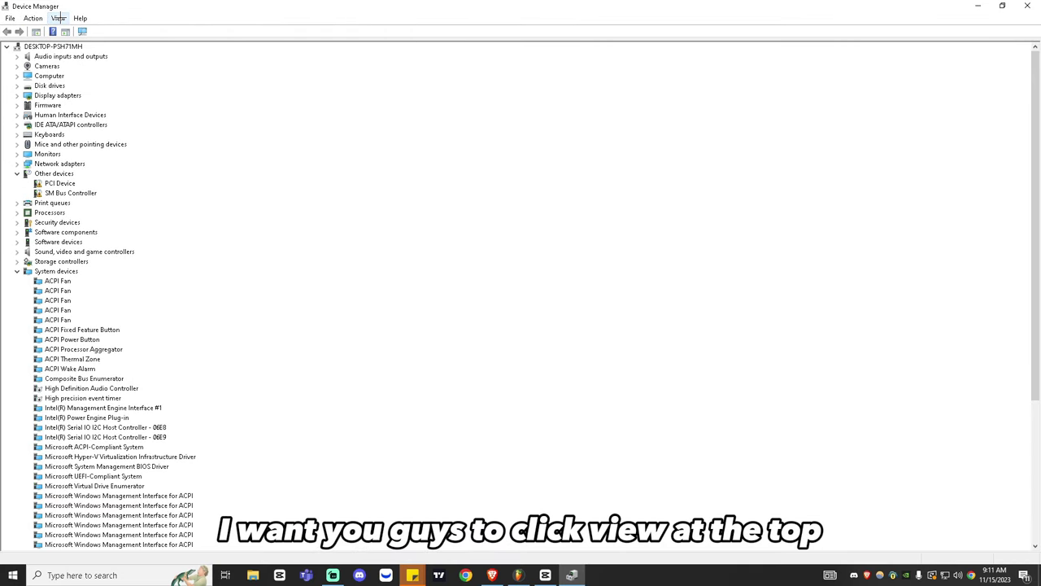
pyautogui.click(59, 18)
pyautogui.click(65, 33)
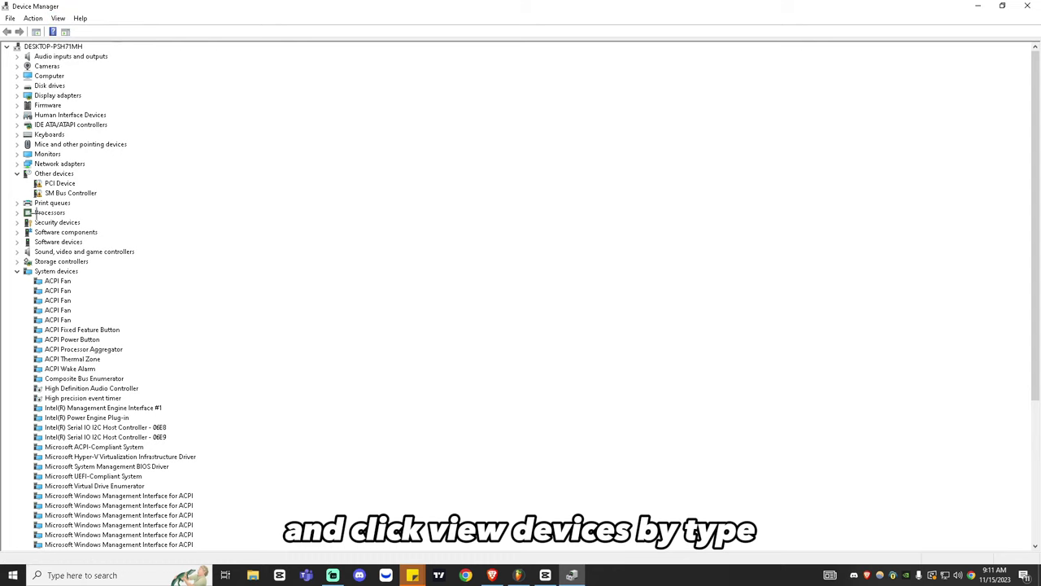
# - Expand System devices and confirm High precision event timer and Numeric data processor are disabled
pyautogui.click(16, 271)
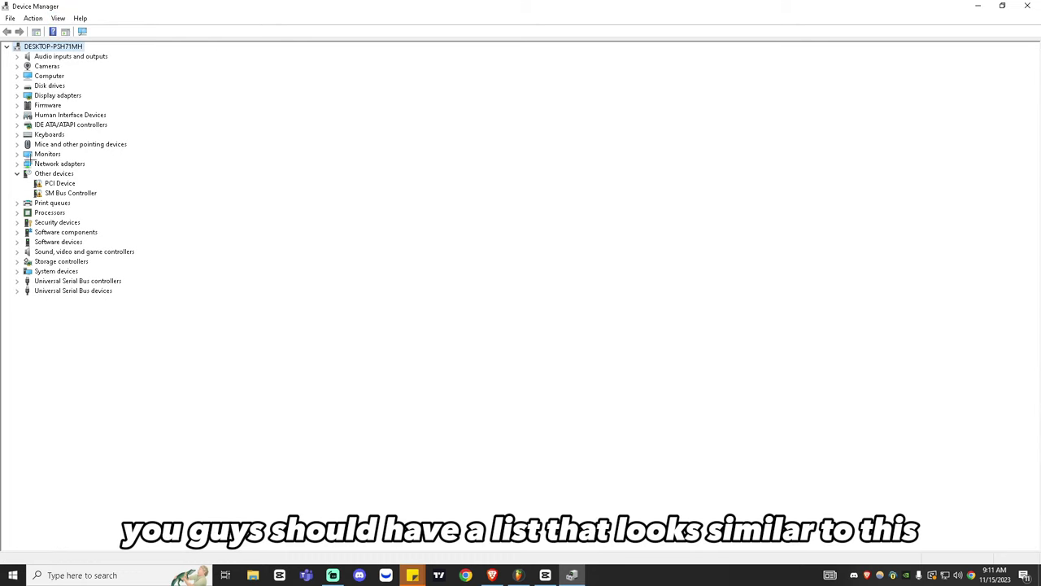
pyautogui.click(16, 271)
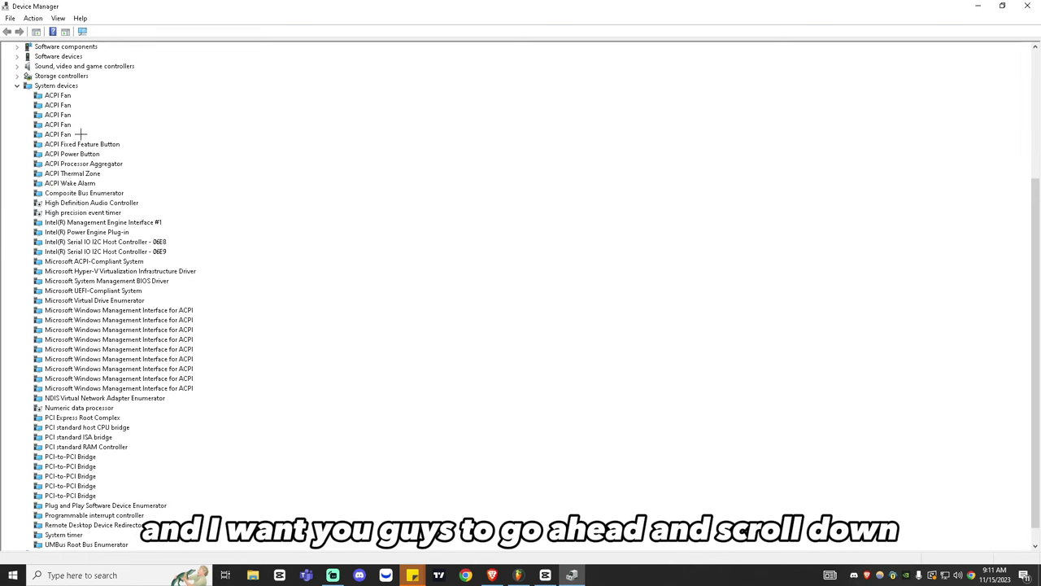
pyautogui.click(73, 214)
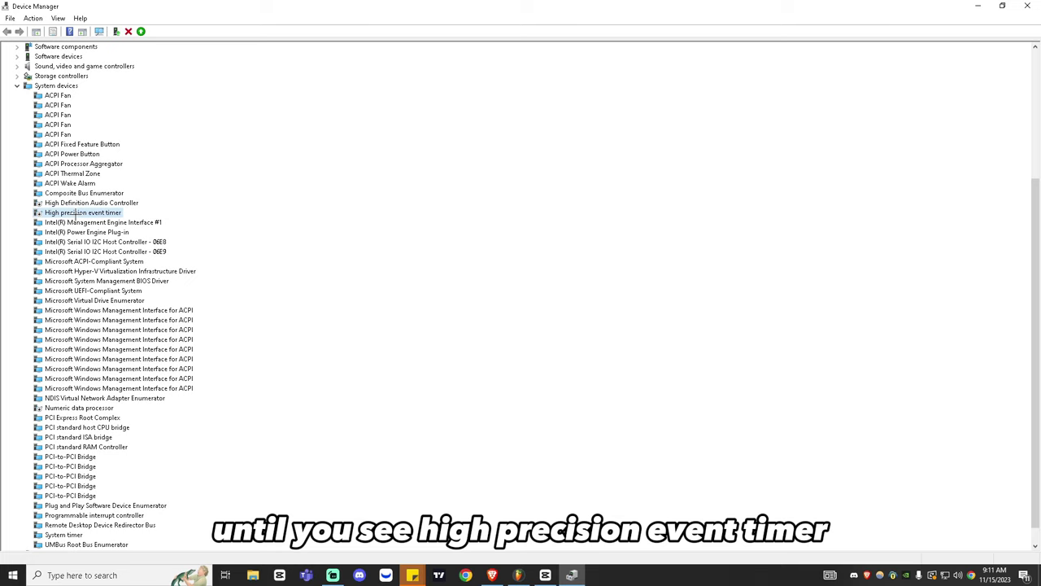
pyautogui.rightClick(75, 213)
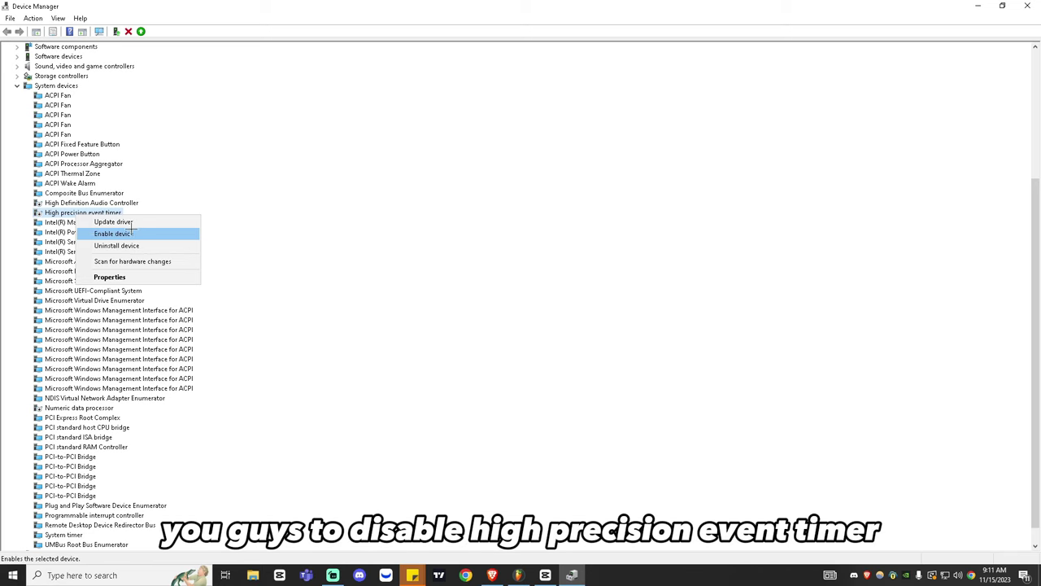
pyautogui.click(45, 212)
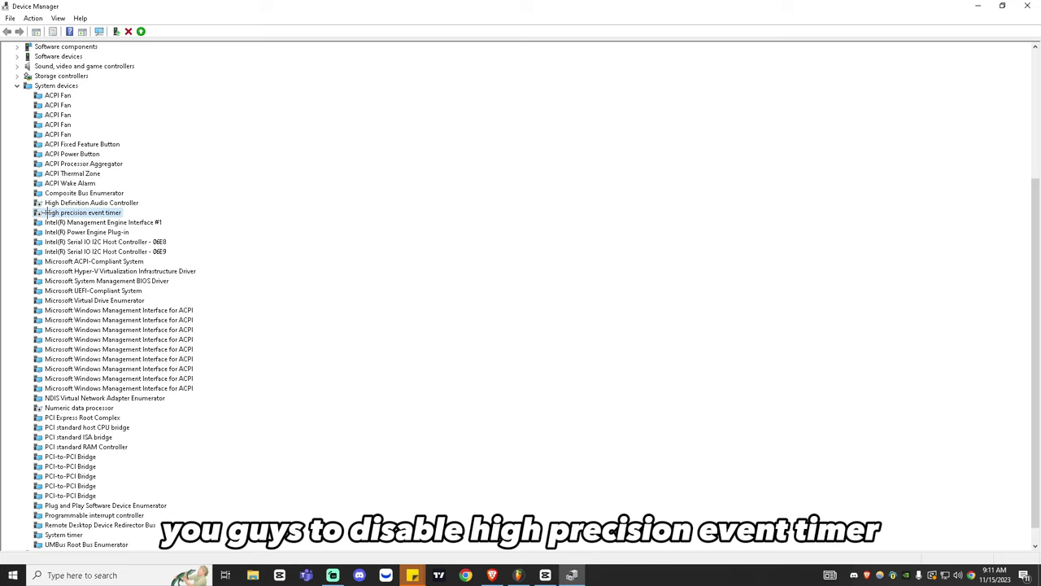
pyautogui.scroll(-1, 49, 213)
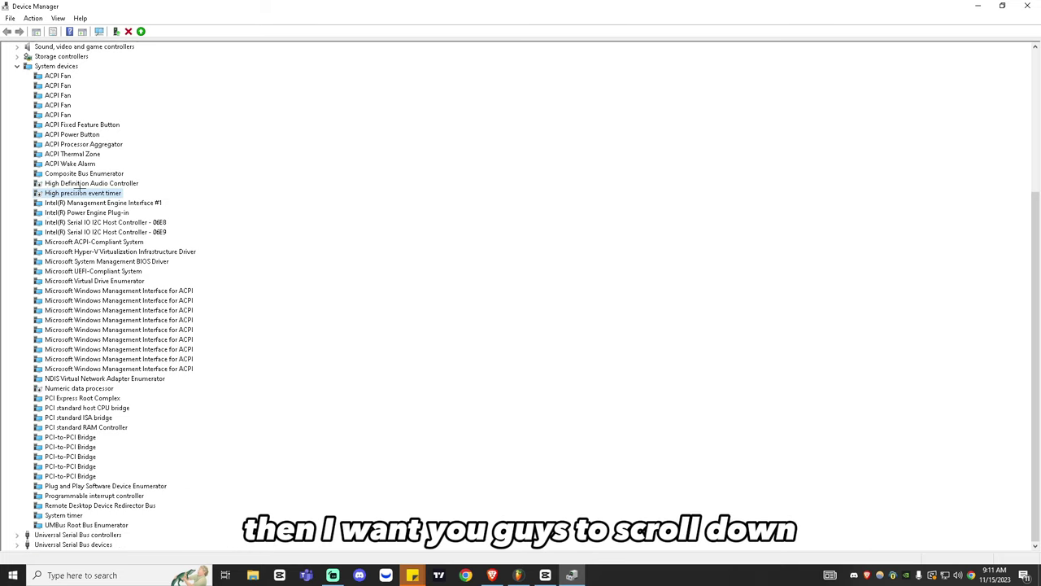
pyautogui.click(81, 388)
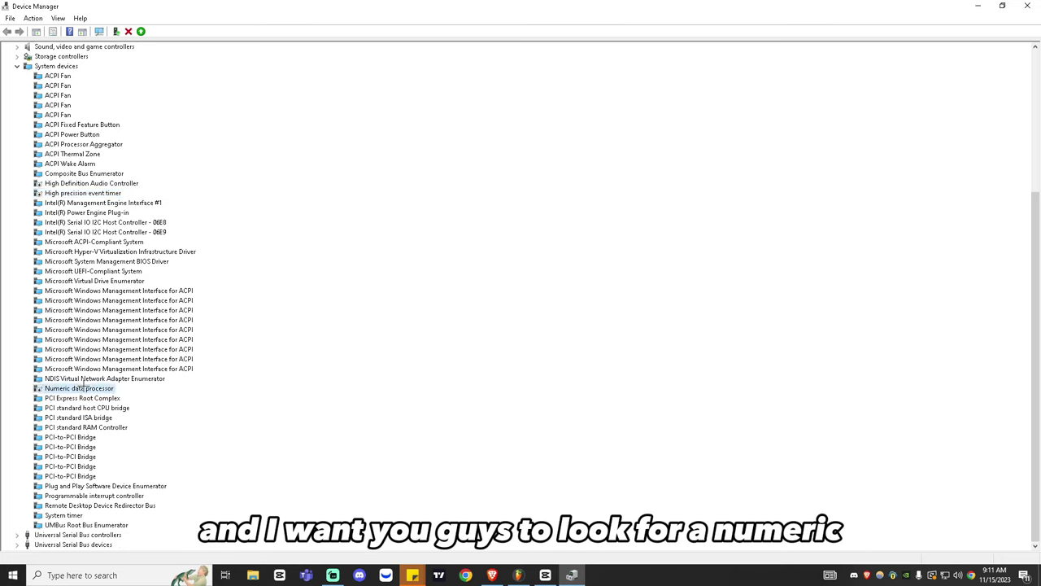
pyautogui.rightClick(83, 388)
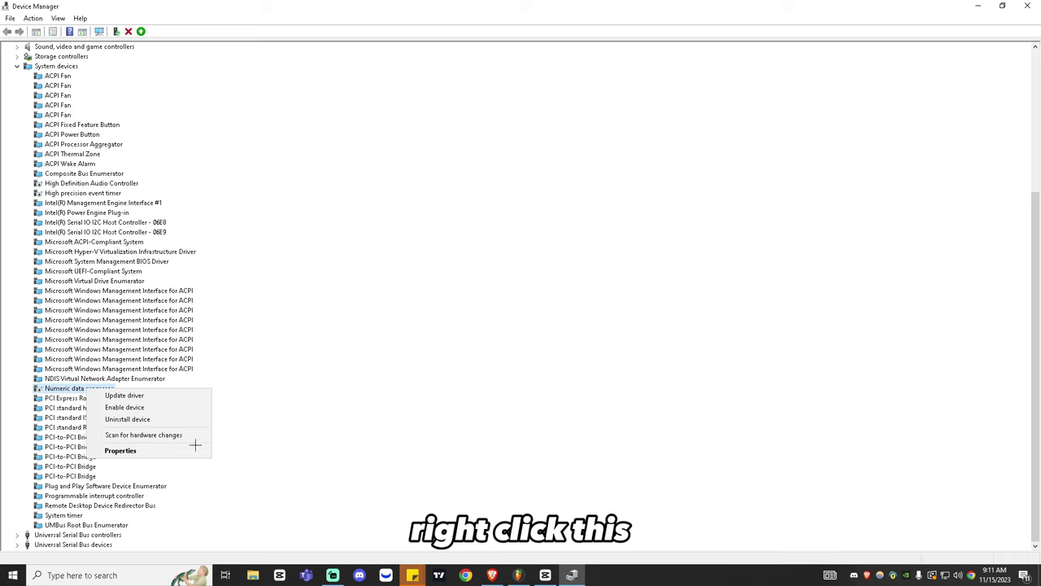
pyautogui.click(205, 526)
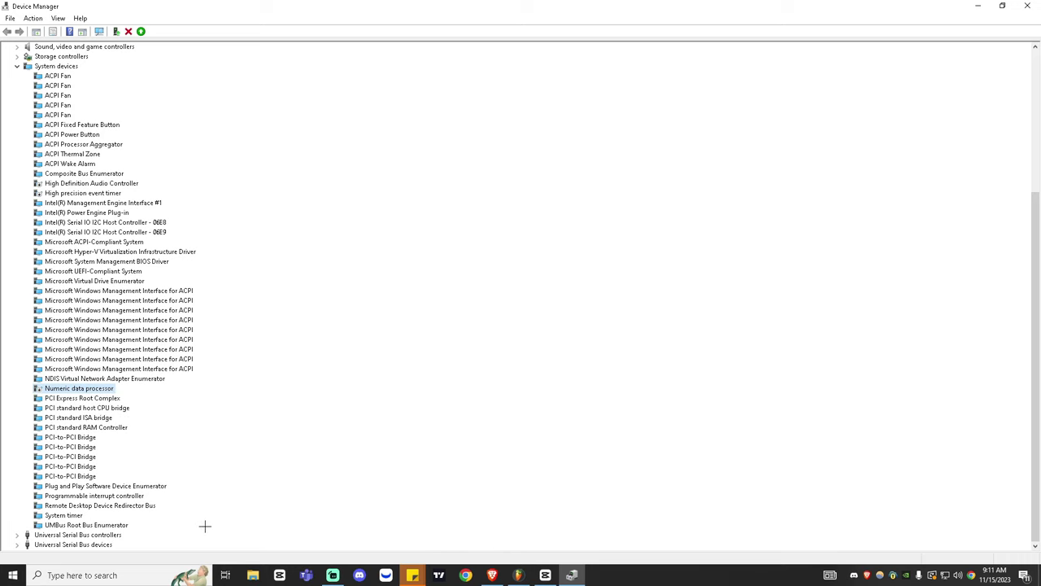
pyautogui.scroll(1, 201, 509)
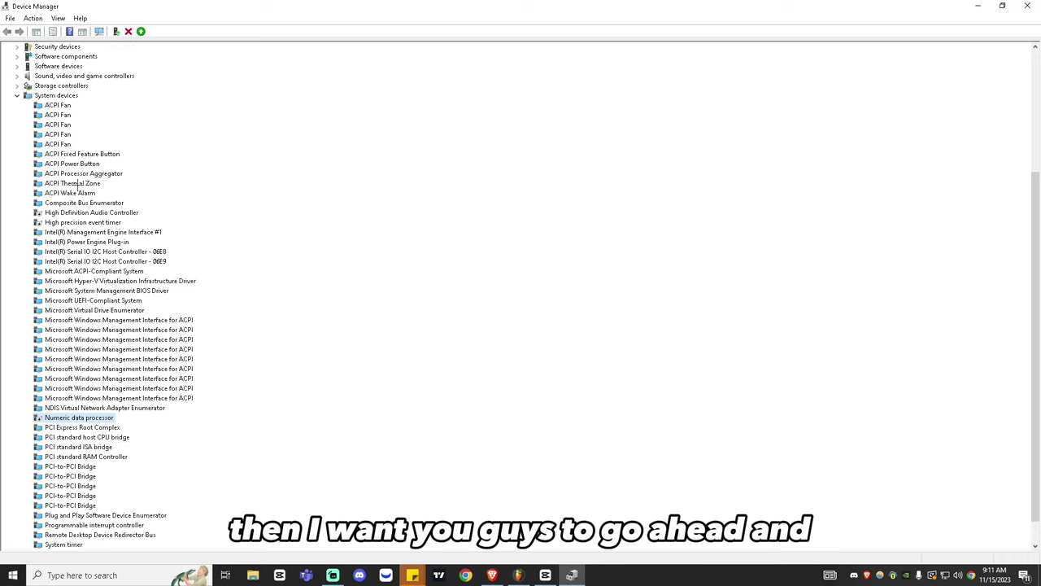
pyautogui.click(58, 18)
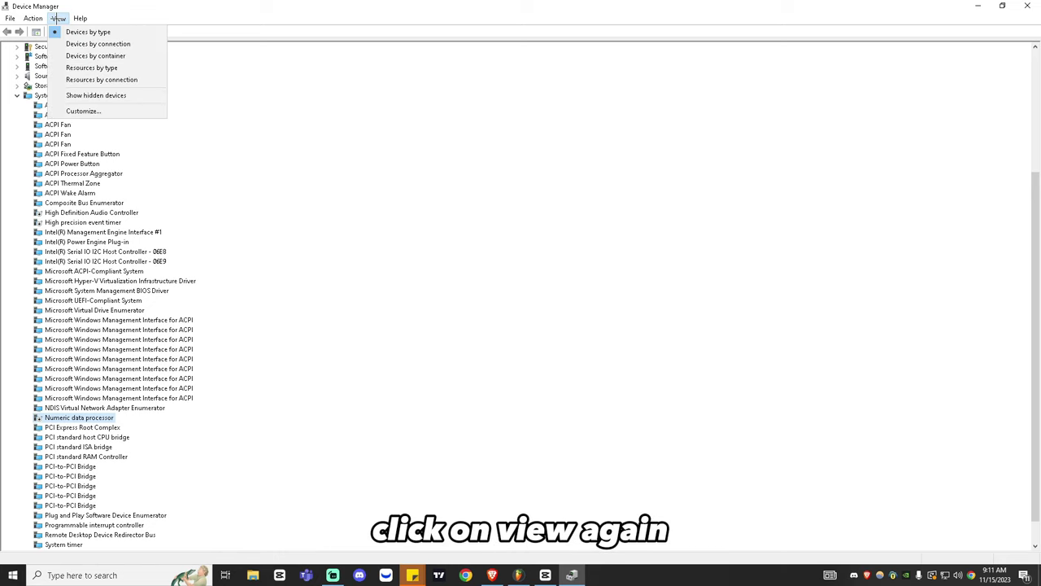
# - View devices by connection and locate High Definition Audio Controller beside the RTX 2070 SUPER
pyautogui.click(94, 46)
pyautogui.scroll(-1, 138, 170)
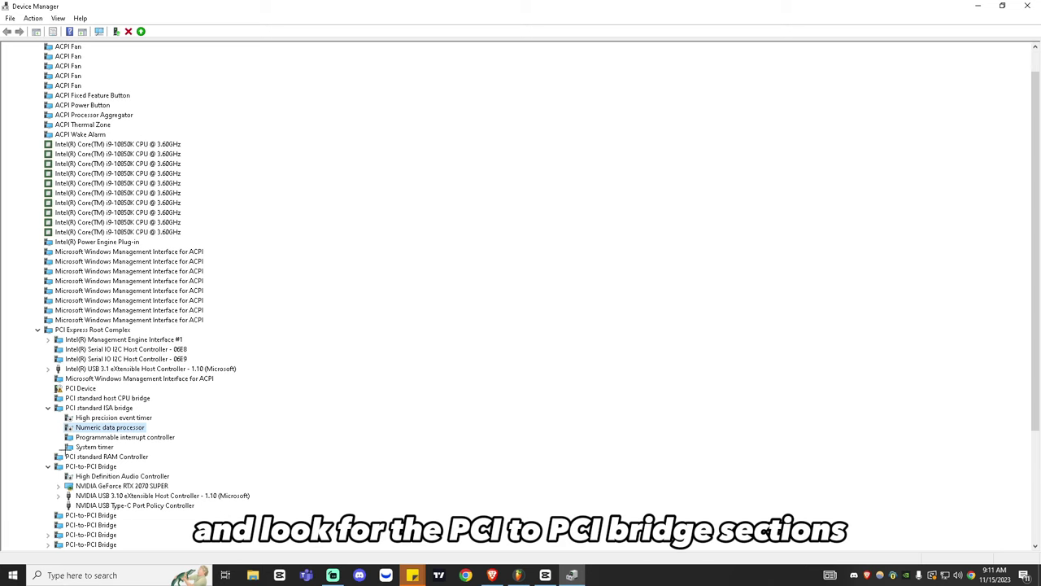
pyautogui.click(79, 474)
pyautogui.click(79, 467)
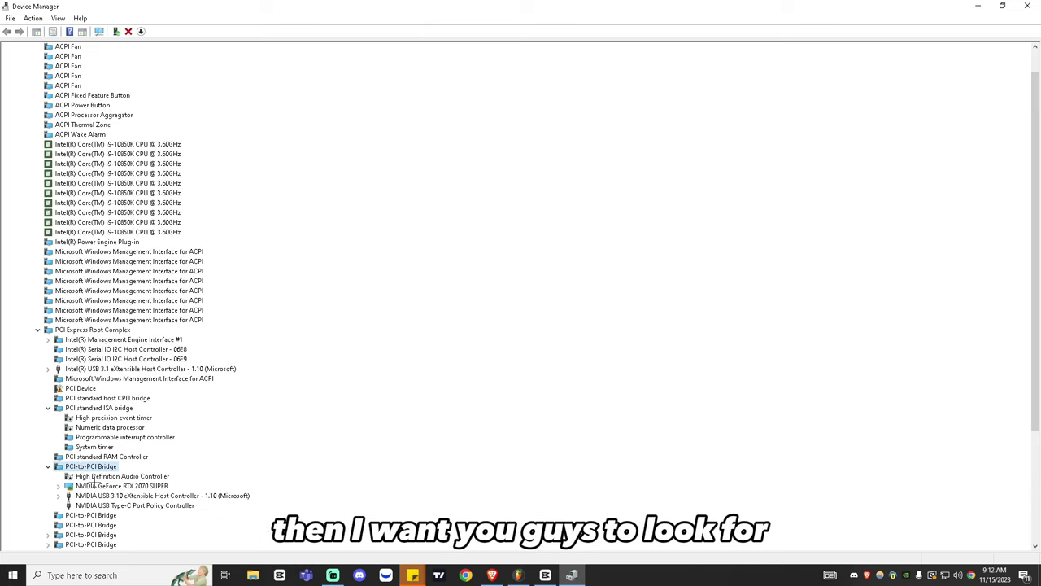
pyautogui.click(94, 484)
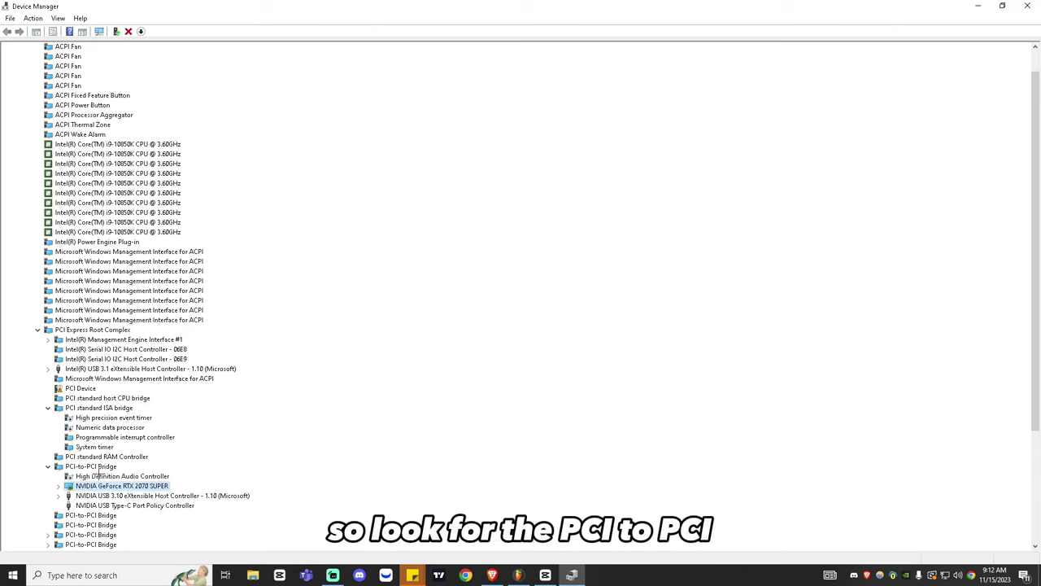
pyautogui.click(126, 476)
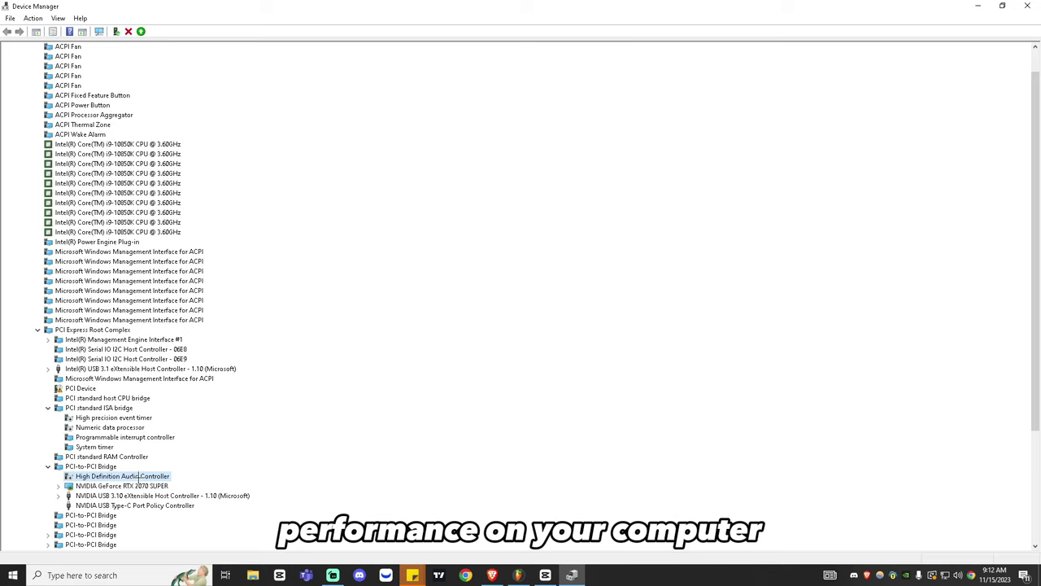
pyautogui.scroll(1, 139, 475)
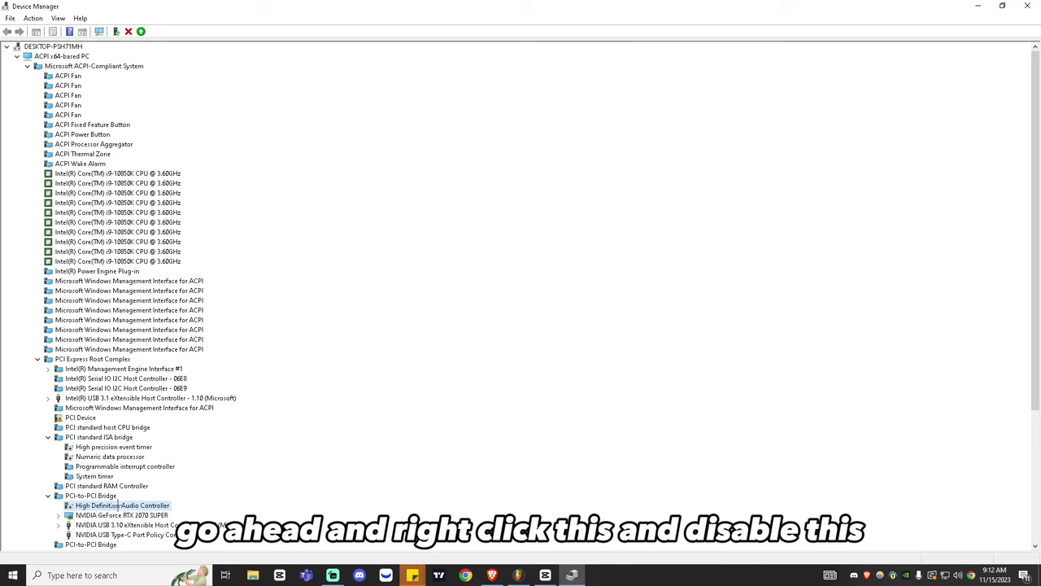